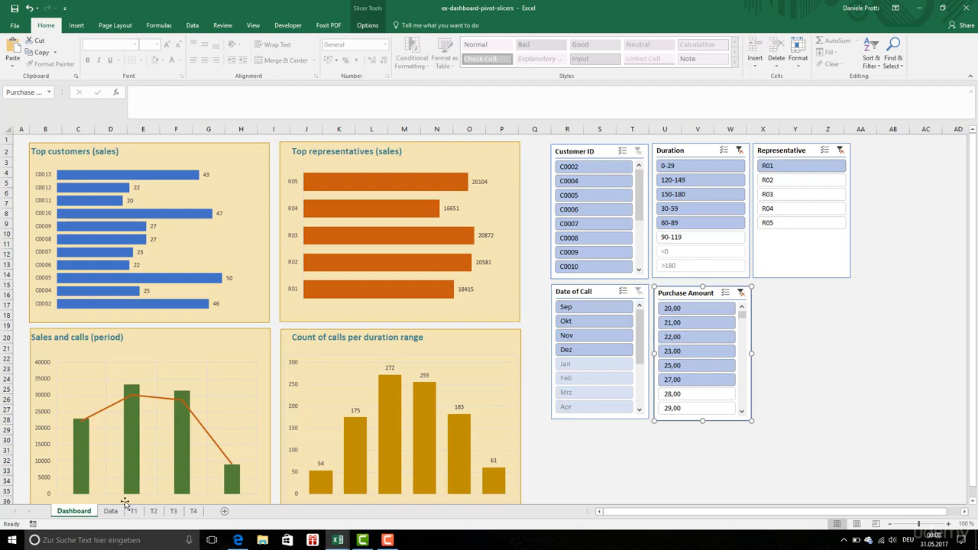
Review the pivot tables on sheets T1 to T4 and the call center source data, returning to the Dashboard sheet
{"action": "left_click", "coordinate": [133, 510]}
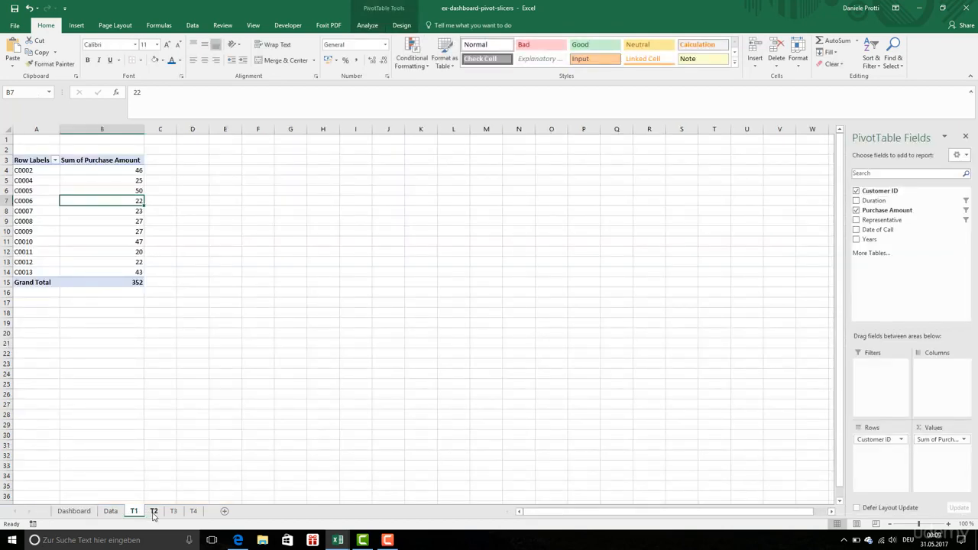
{"action": "left_click", "coordinate": [154, 511]}
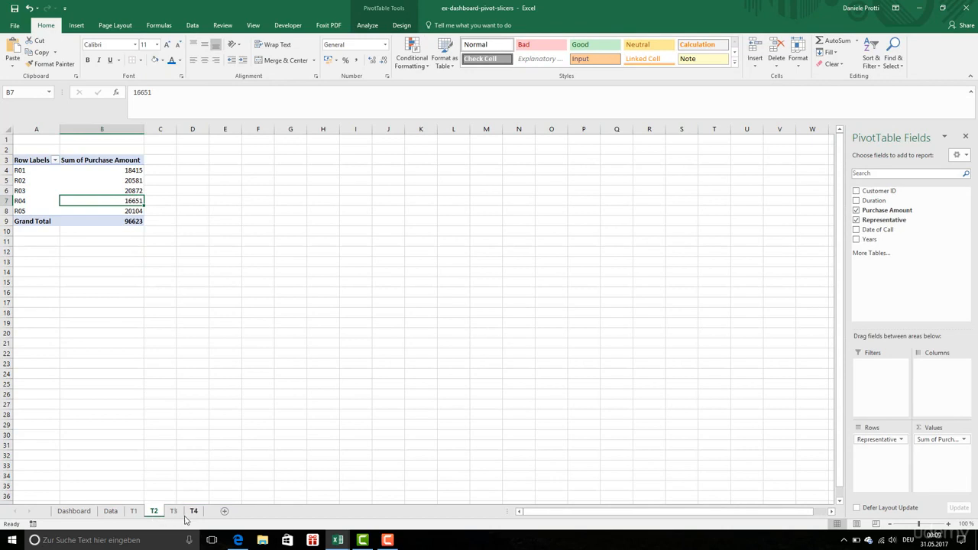
{"action": "left_click", "coordinate": [174, 513]}
{"action": "left_click", "coordinate": [194, 512]}
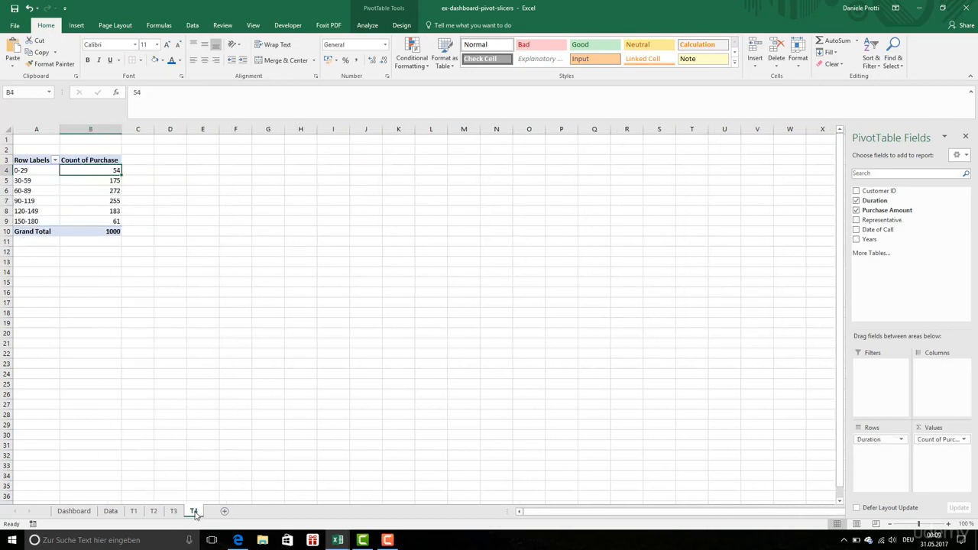
{"action": "left_click", "coordinate": [70, 511]}
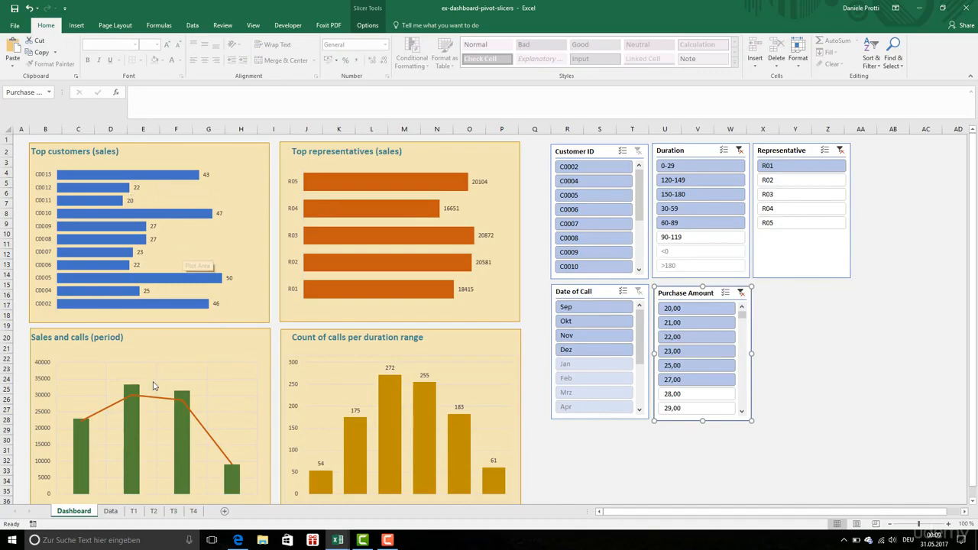
{"action": "left_click", "coordinate": [112, 512]}
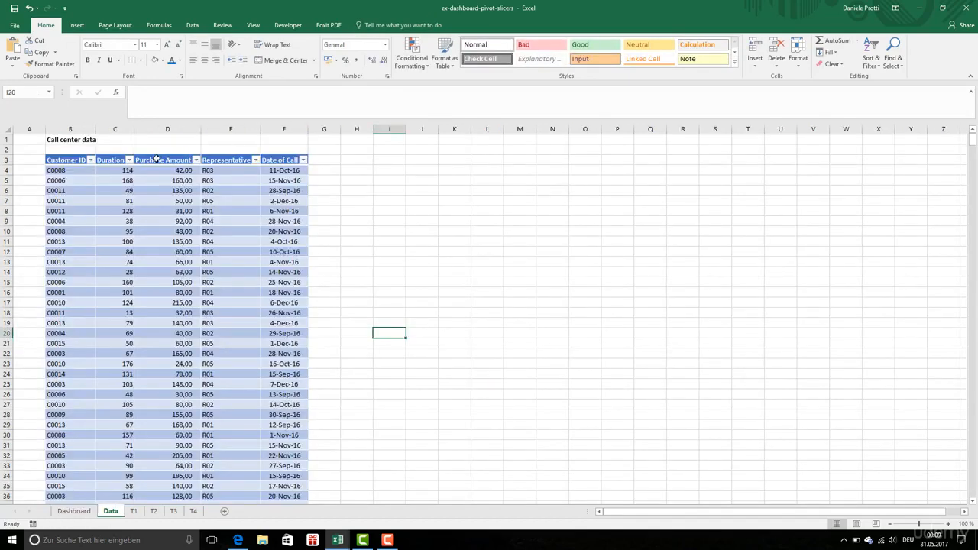
{"action": "left_click", "coordinate": [159, 160]}
{"action": "left_click", "coordinate": [70, 513]}
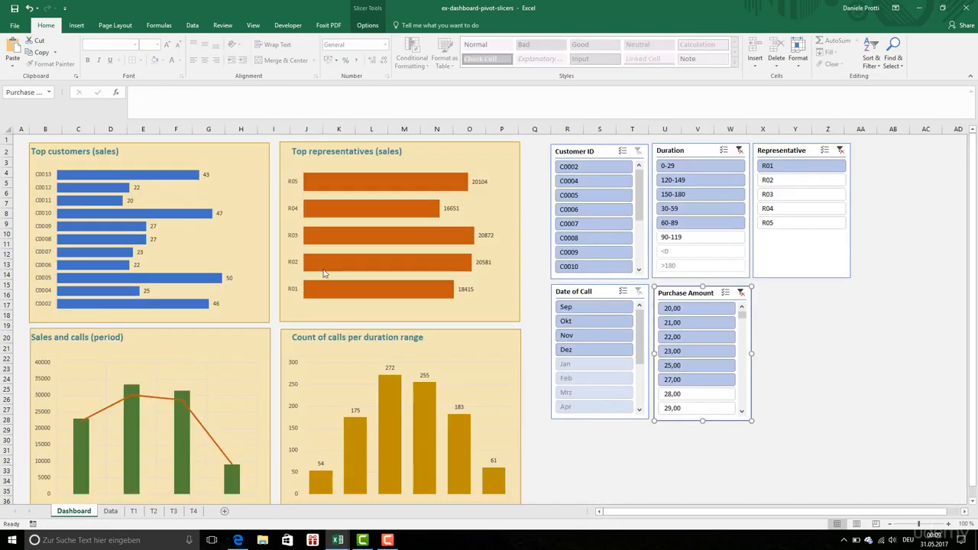
Check which PivotTables the Customer ID slicer is connected to, leaving its report connections as they are
{"action": "right_click", "coordinate": [581, 157]}
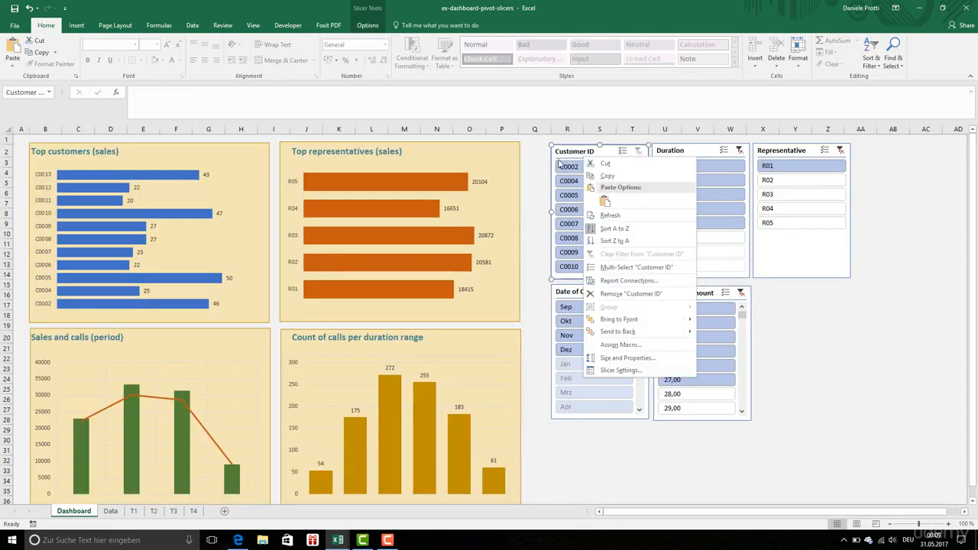
{"action": "left_click", "coordinate": [634, 269]}
{"action": "right_click", "coordinate": [599, 151]}
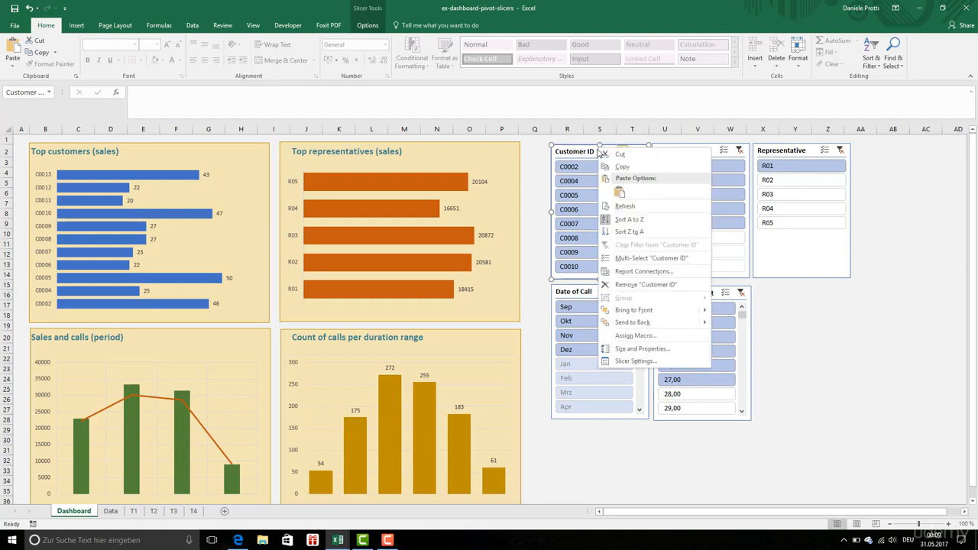
{"action": "left_click", "coordinate": [641, 272]}
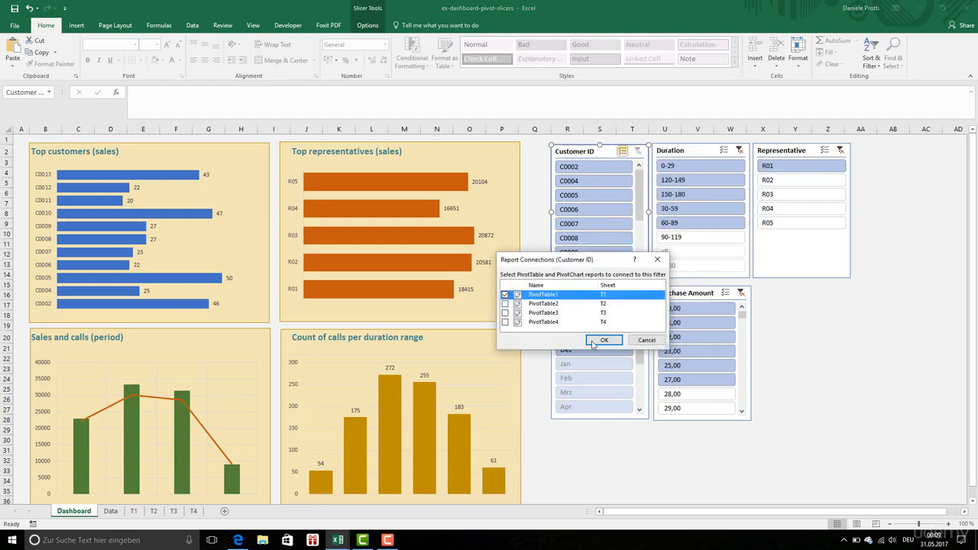
{"action": "left_click", "coordinate": [646, 340]}
Connect the Purchase Amount slicer to PivotTable2, PivotTable3 and PivotTable4 in addition to PivotTable1
{"action": "left_click", "coordinate": [678, 291]}
{"action": "right_click", "coordinate": [678, 291]}
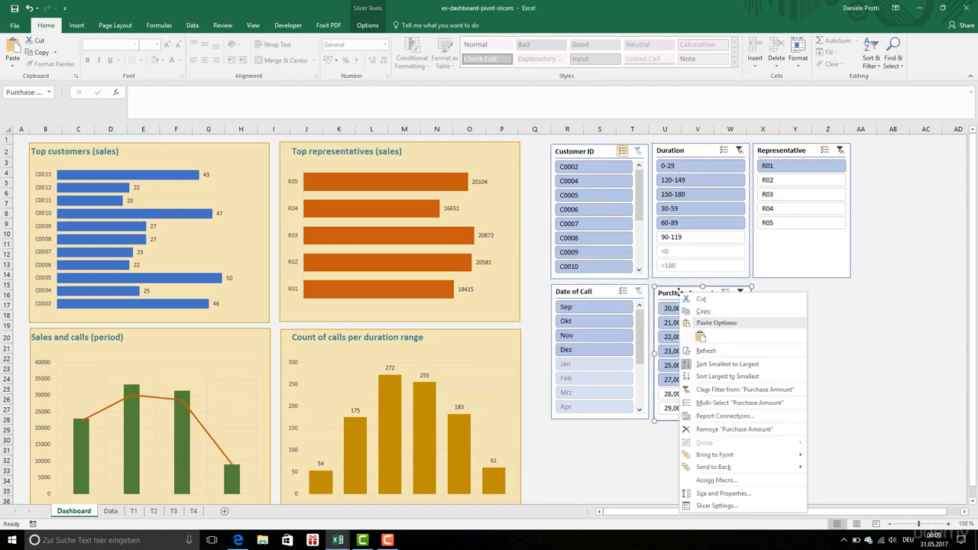
{"action": "left_click", "coordinate": [721, 417]}
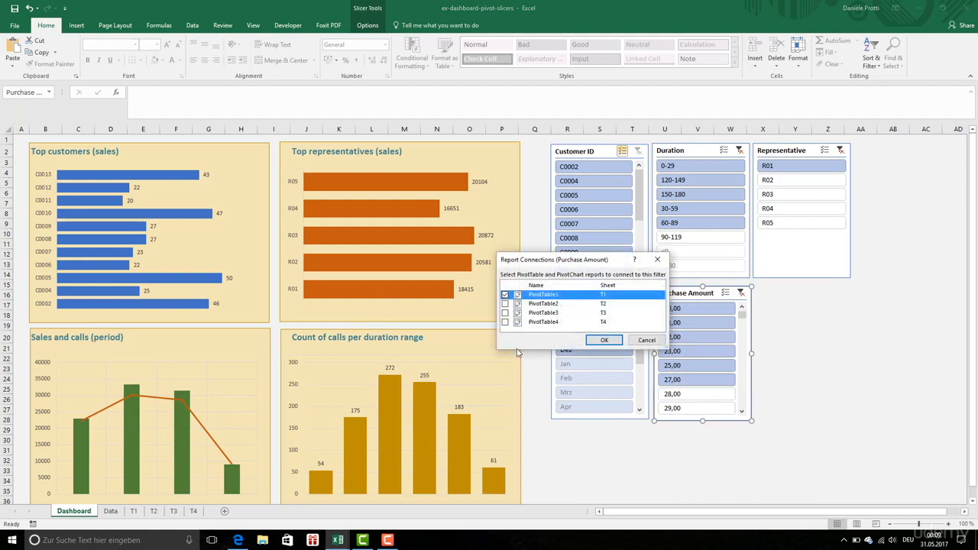
{"action": "left_click", "coordinate": [504, 303]}
{"action": "left_click", "coordinate": [504, 312]}
{"action": "left_click", "coordinate": [504, 322]}
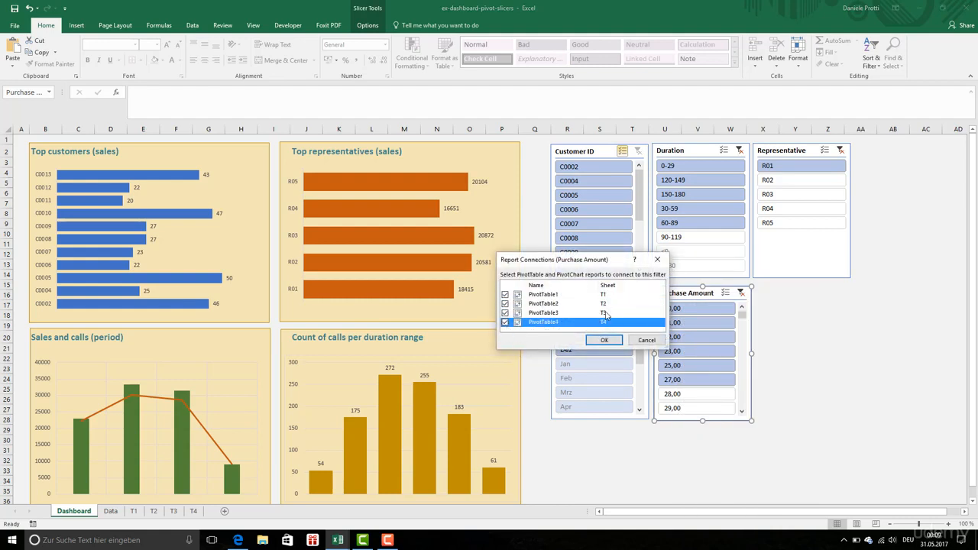
{"action": "left_click", "coordinate": [605, 340]}
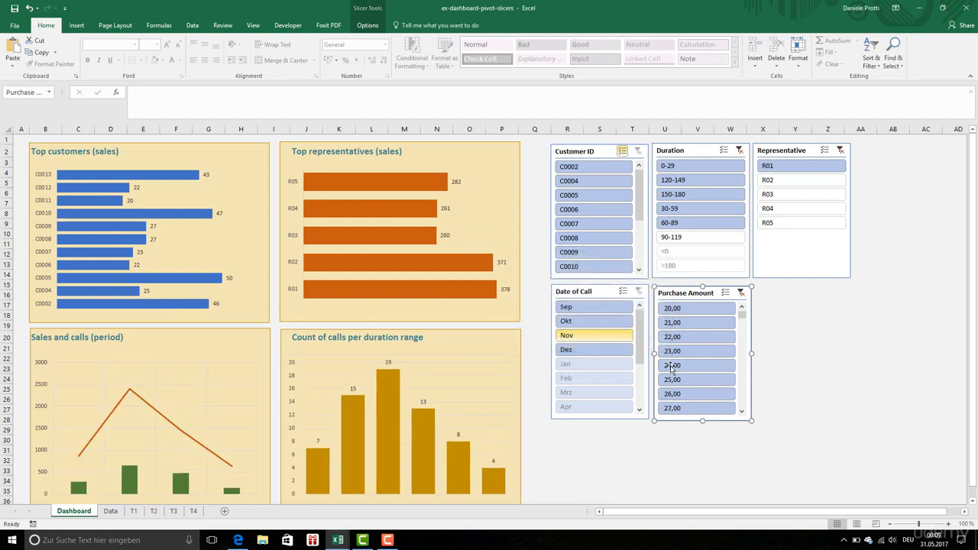
Test the Purchase Amount slicer with single amounts between 22,00 and 26,00, and clear its filter
{"action": "left_click", "coordinate": [697, 351]}
{"action": "left_click", "coordinate": [695, 339]}
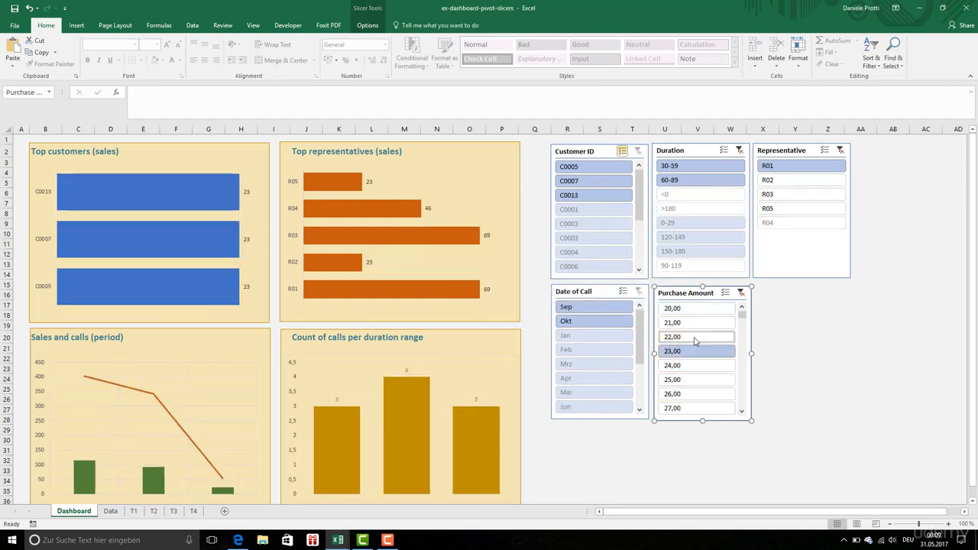
{"action": "left_click", "coordinate": [696, 366]}
{"action": "left_click", "coordinate": [696, 381]}
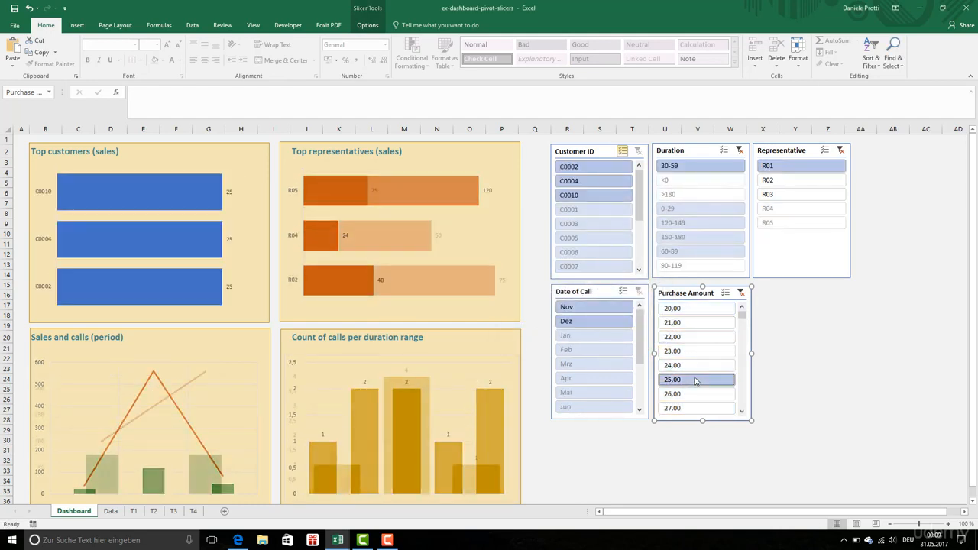
{"action": "left_click", "coordinate": [695, 394]}
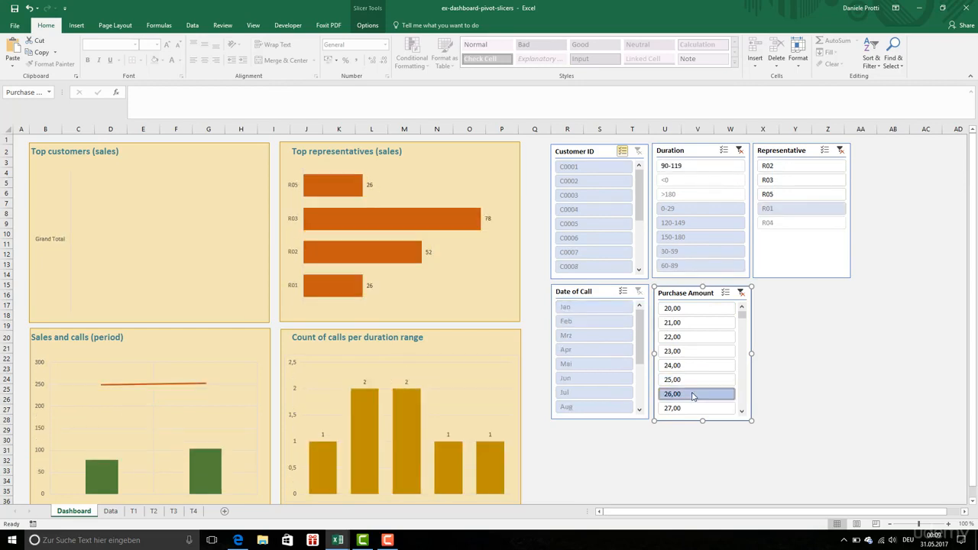
{"action": "left_click", "coordinate": [693, 341]}
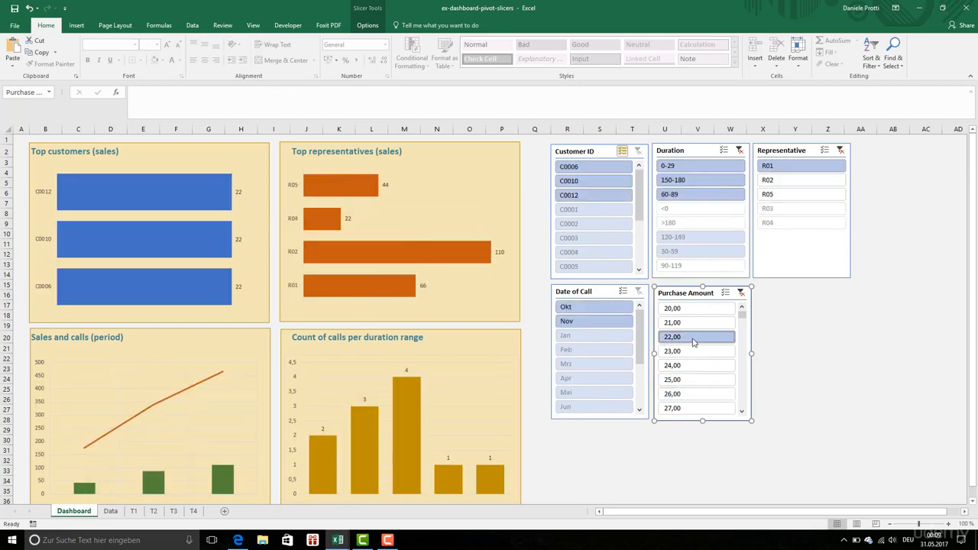
{"action": "left_click", "coordinate": [739, 294]}
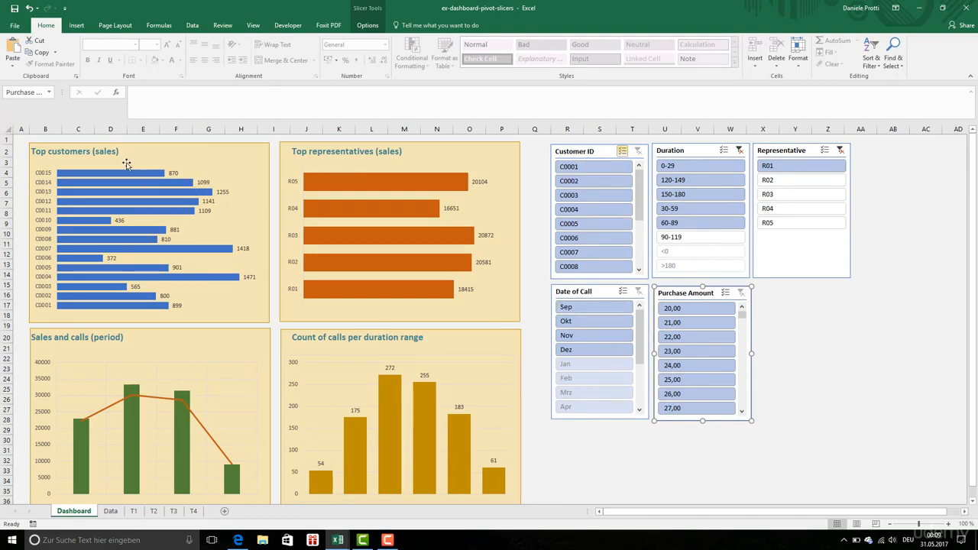
Inspect the pivot tables on sheets T1, T3 and T4, and return to the Dashboard sheet
{"action": "left_click", "coordinate": [662, 156]}
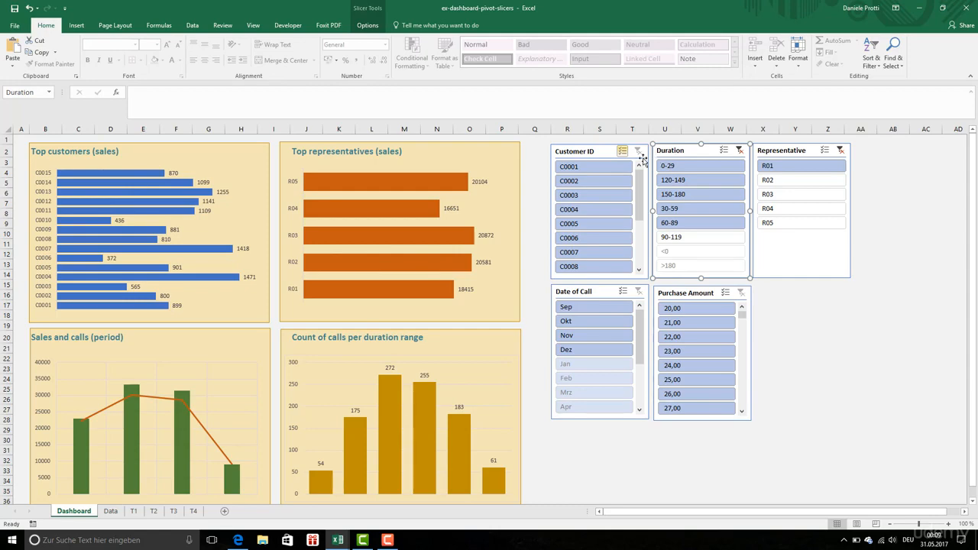
{"action": "left_click", "coordinate": [133, 511]}
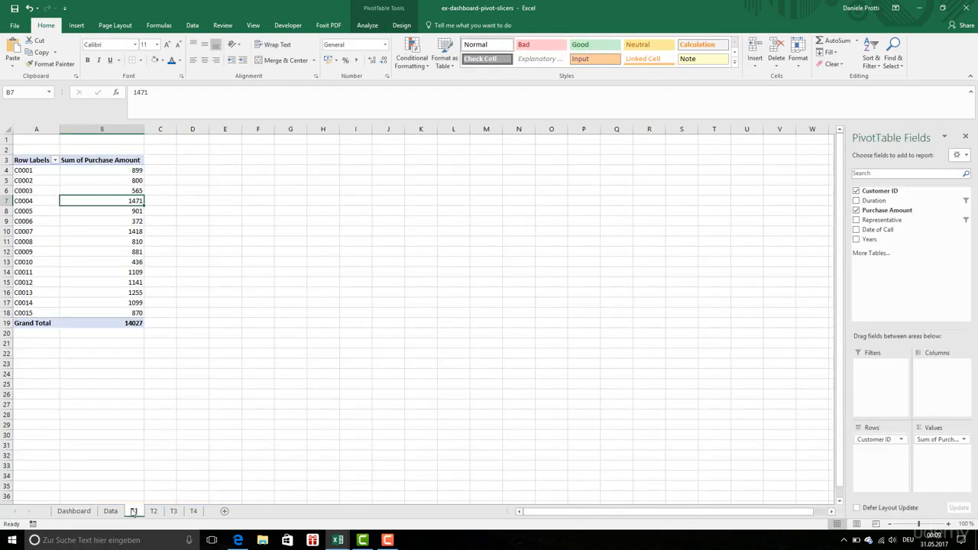
{"action": "left_click", "coordinate": [173, 511]}
{"action": "left_click", "coordinate": [196, 513]}
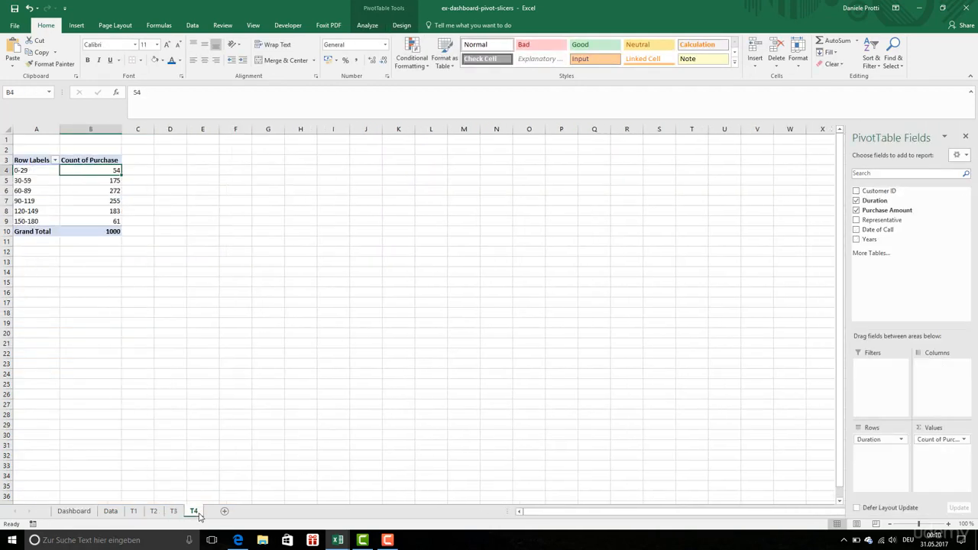
{"action": "left_click", "coordinate": [84, 512]}
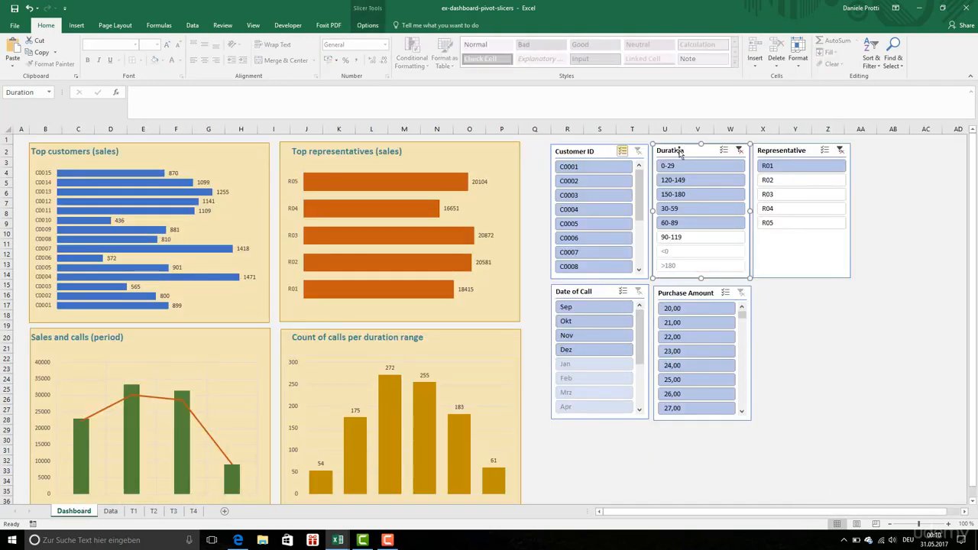
Connect the Duration slicer to PivotTable3 in addition to PivotTable1
{"action": "right_click", "coordinate": [679, 151]}
{"action": "left_click", "coordinate": [722, 274]}
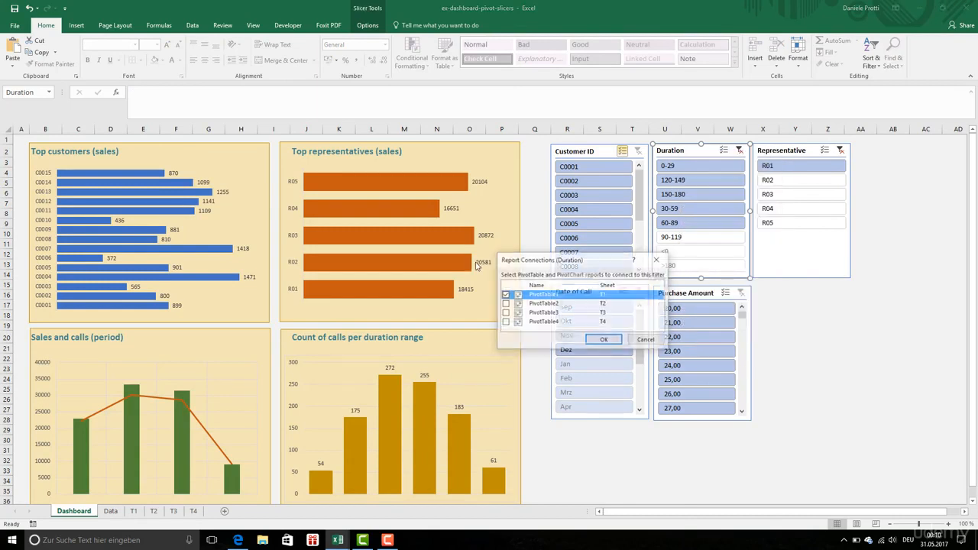
{"action": "left_click", "coordinate": [504, 313]}
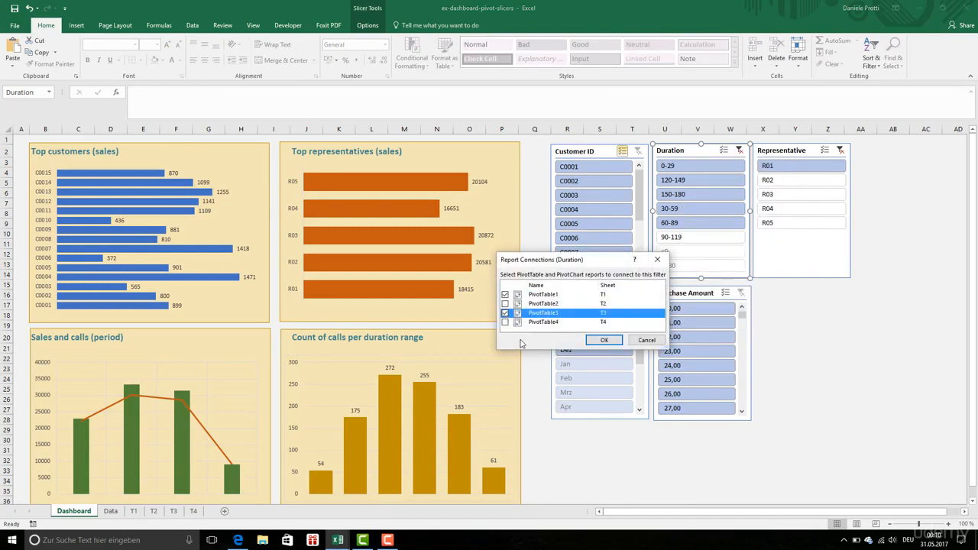
{"action": "left_click", "coordinate": [604, 339]}
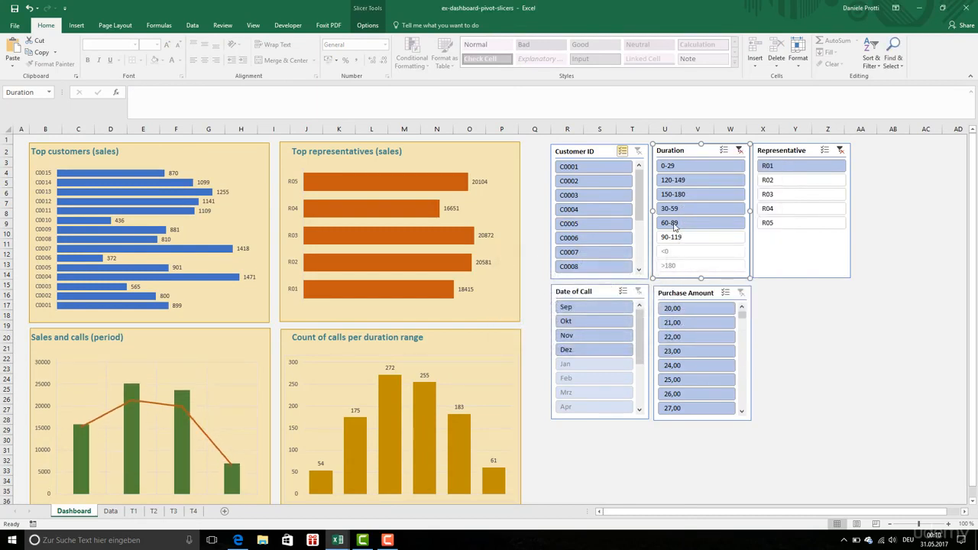
Try the 120-149 and 150-180 ranges in the Duration slicer, and end with the dashboard filtered to 0-29
{"action": "left_click", "coordinate": [695, 181]}
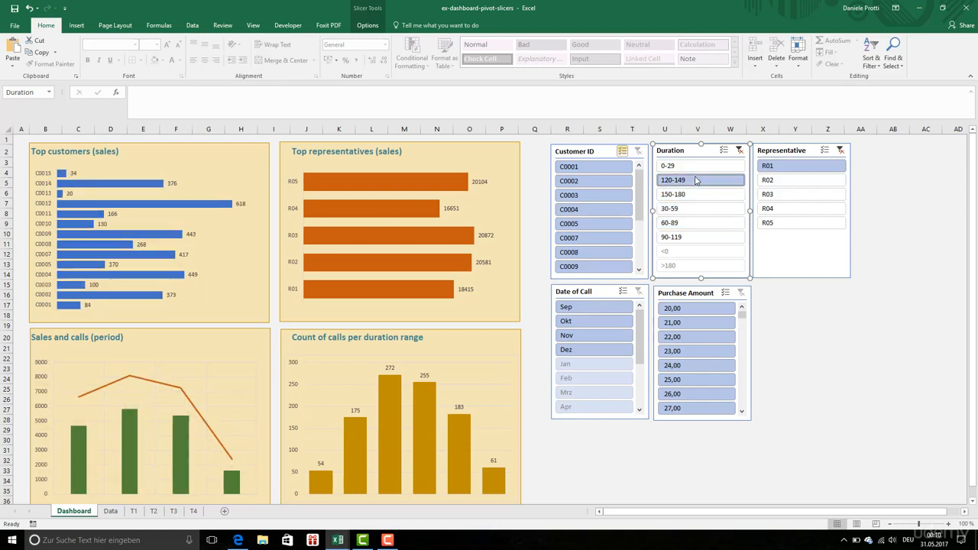
{"action": "left_click", "coordinate": [696, 195]}
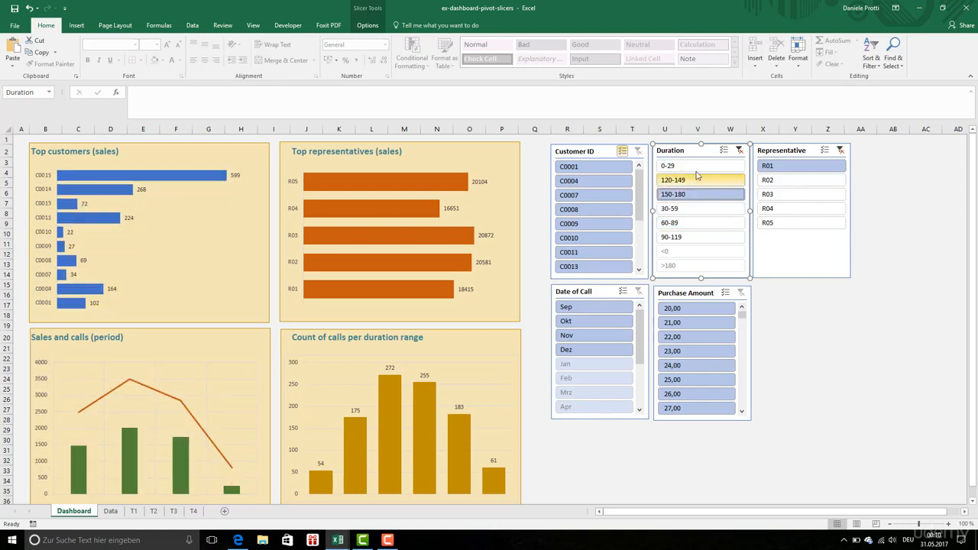
{"action": "left_click", "coordinate": [695, 168]}
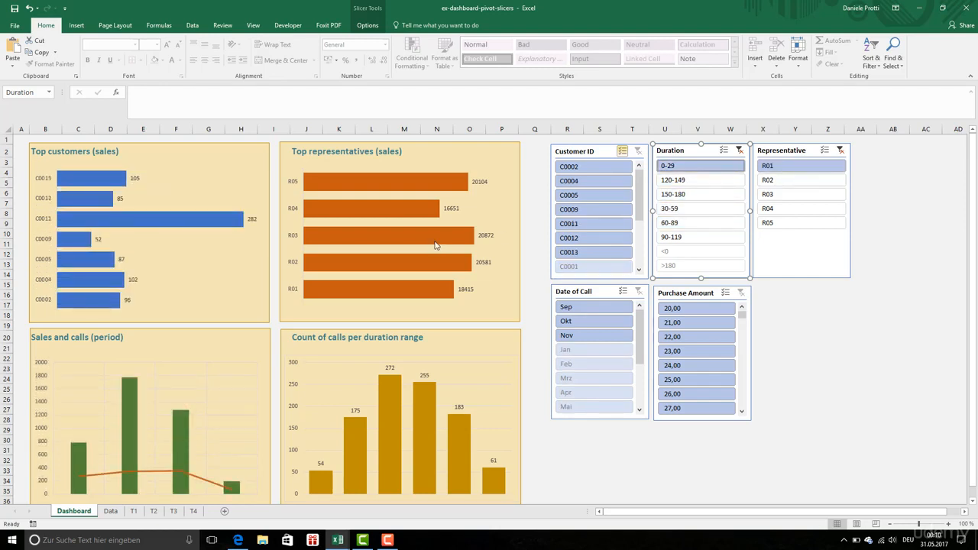
Compare the pivot tables on sheets T1 to T4 under the 0-29 duration filter, and return to the Dashboard sheet
{"action": "left_click", "coordinate": [132, 511]}
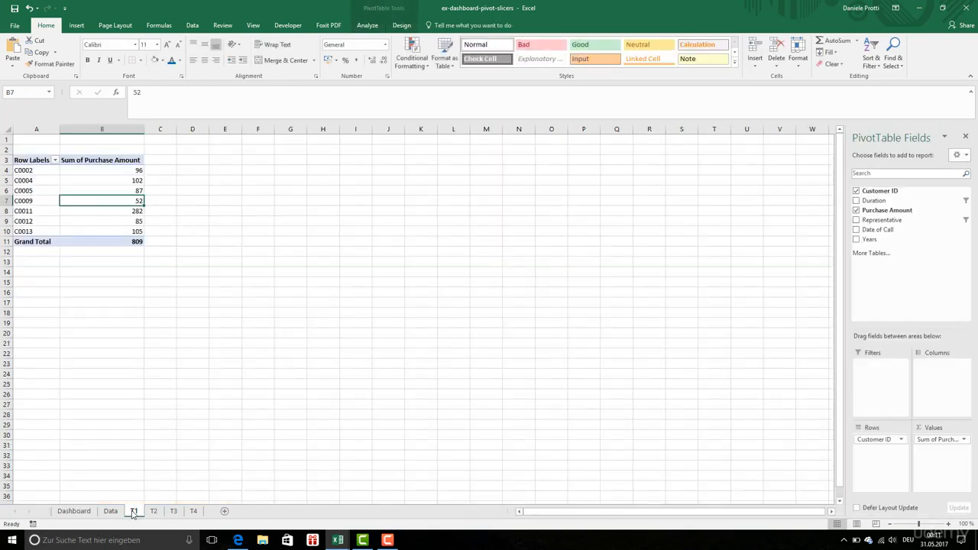
{"action": "left_click", "coordinate": [154, 511]}
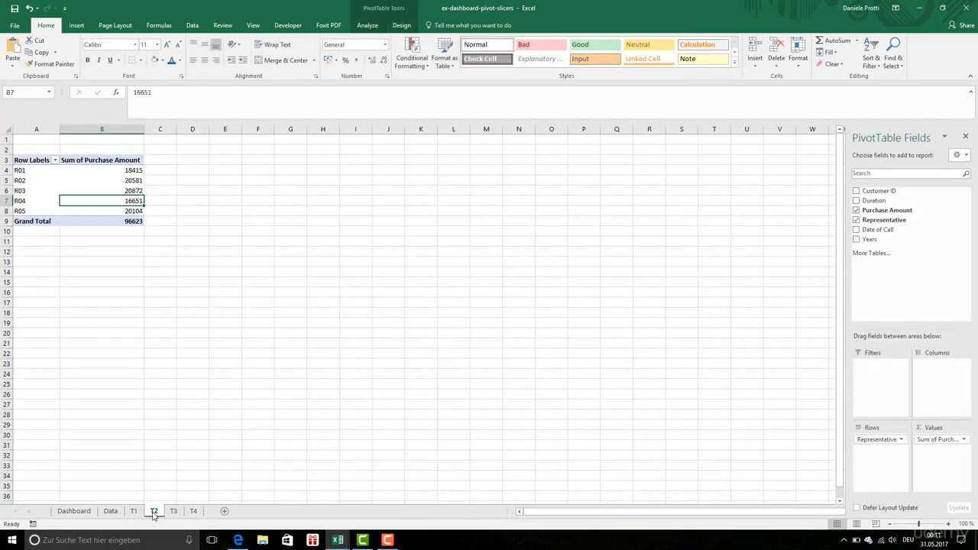
{"action": "left_click", "coordinate": [174, 512]}
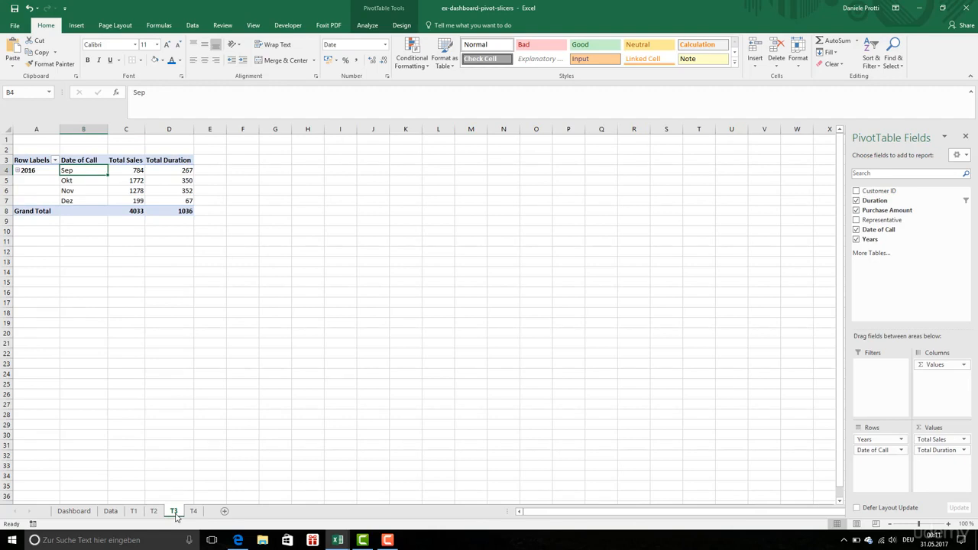
{"action": "left_click", "coordinate": [193, 512]}
{"action": "left_click", "coordinate": [73, 511]}
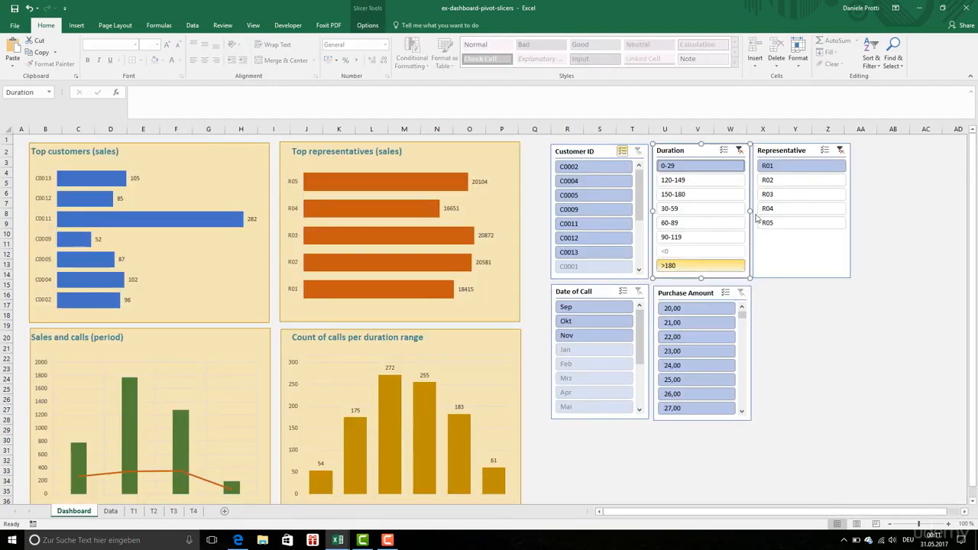
Connect the Representative slicer to PivotTable2 as well, and clear the slicer's filter
{"action": "right_click", "coordinate": [766, 252]}
{"action": "left_click", "coordinate": [809, 375]}
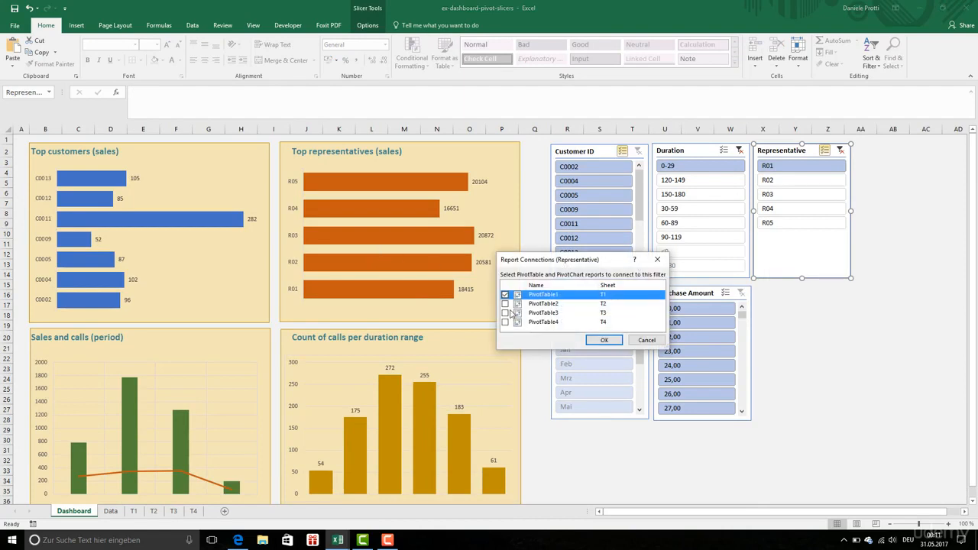
{"action": "left_click", "coordinate": [504, 303]}
{"action": "left_click", "coordinate": [604, 340]}
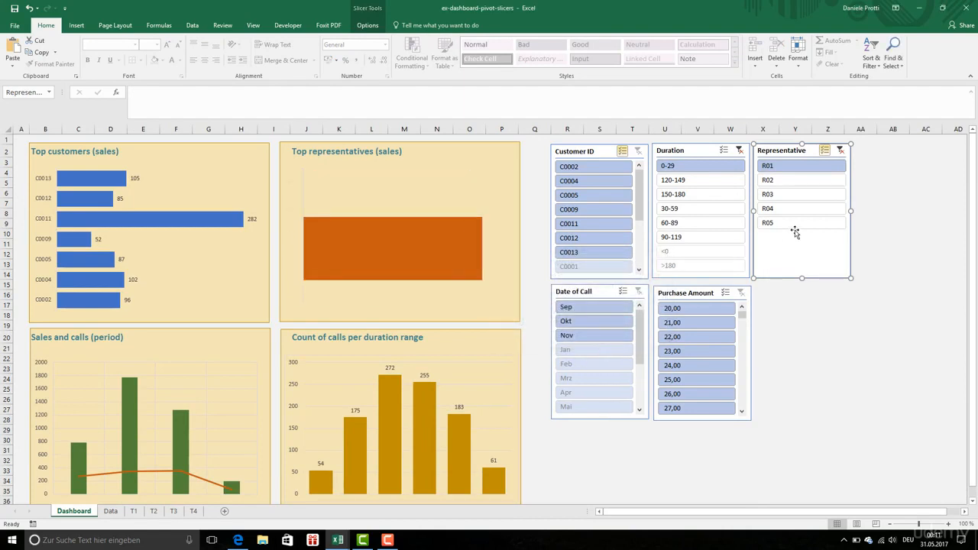
{"action": "left_click", "coordinate": [840, 150]}
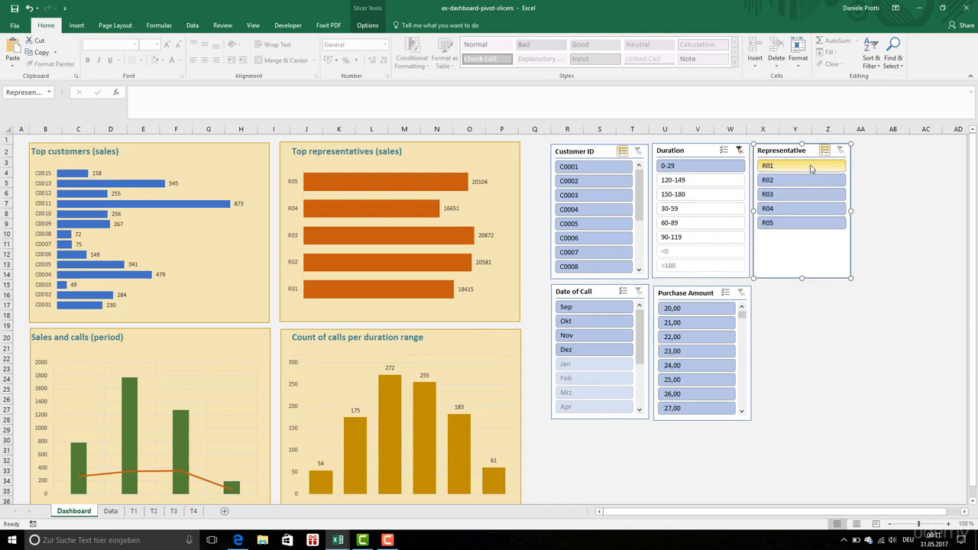
Try different representative combinations in the Representative slicer, and end with R01, R02 and R03 selected
{"action": "left_click", "coordinate": [811, 166]}
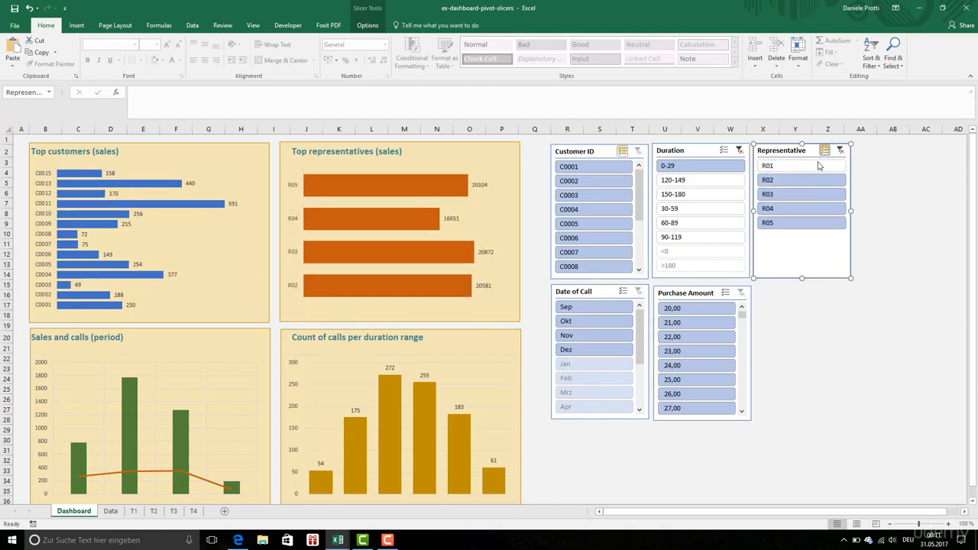
{"action": "left_click", "coordinate": [824, 150]}
{"action": "left_click", "coordinate": [811, 194]}
{"action": "left_click", "coordinate": [825, 150]}
{"action": "left_click", "coordinate": [811, 168]}
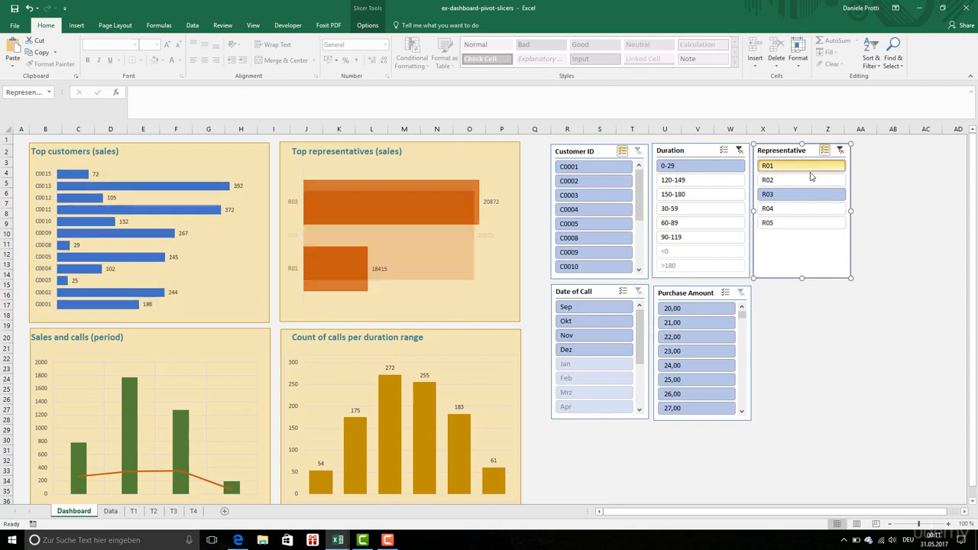
{"action": "left_click", "coordinate": [806, 177]}
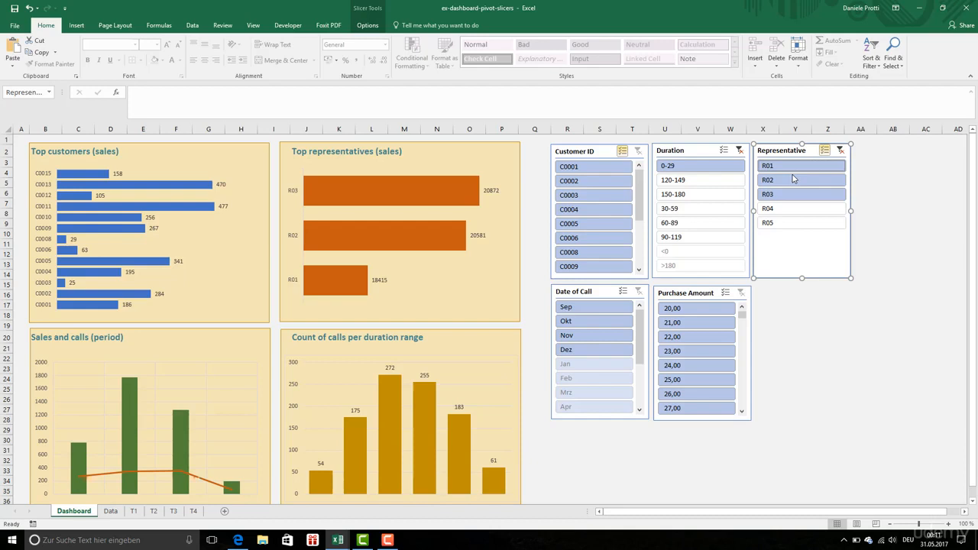
Filter the dashboard to Okt with the Date of Call slicer, and clear that filter
{"action": "left_click", "coordinate": [602, 346]}
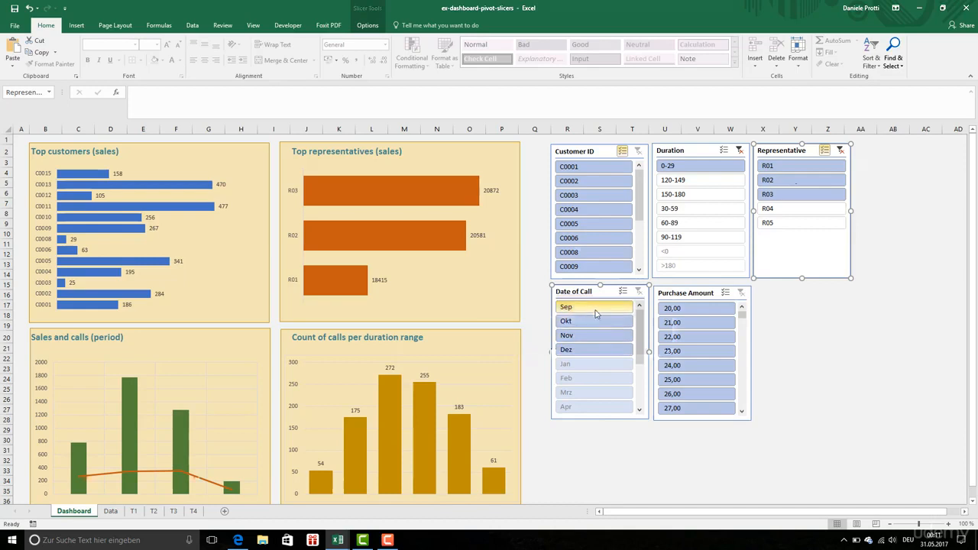
{"action": "left_click", "coordinate": [594, 323]}
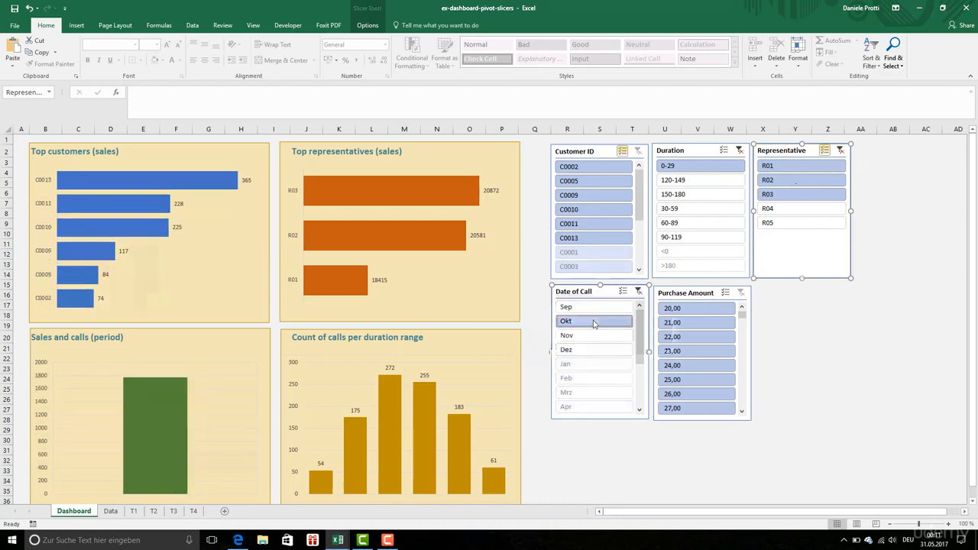
{"action": "left_click", "coordinate": [639, 292]}
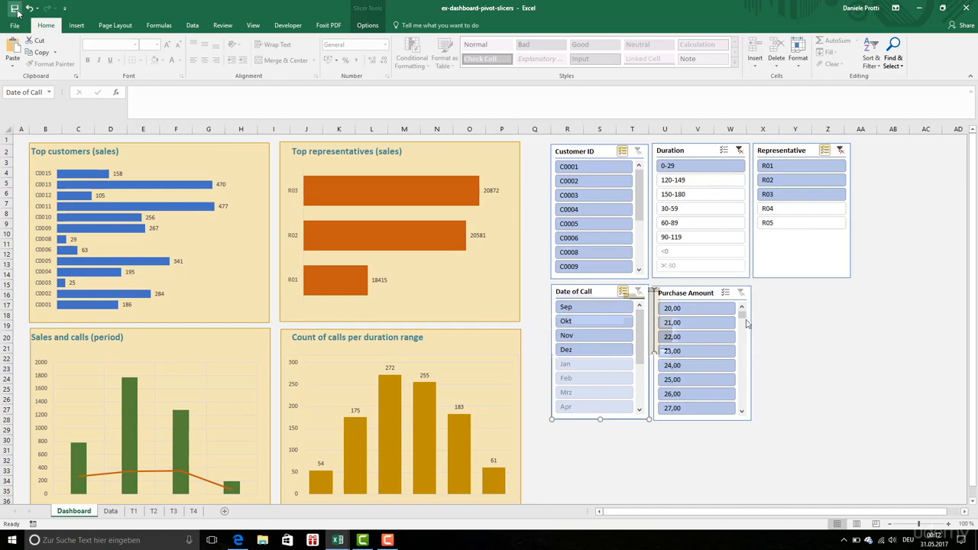
Scroll through the Purchase Amount slicer's values, and move the slicer below the Date of Call slicer
{"action": "left_click_drag", "start_coordinate": [741, 314], "coordinate": [741, 388]}
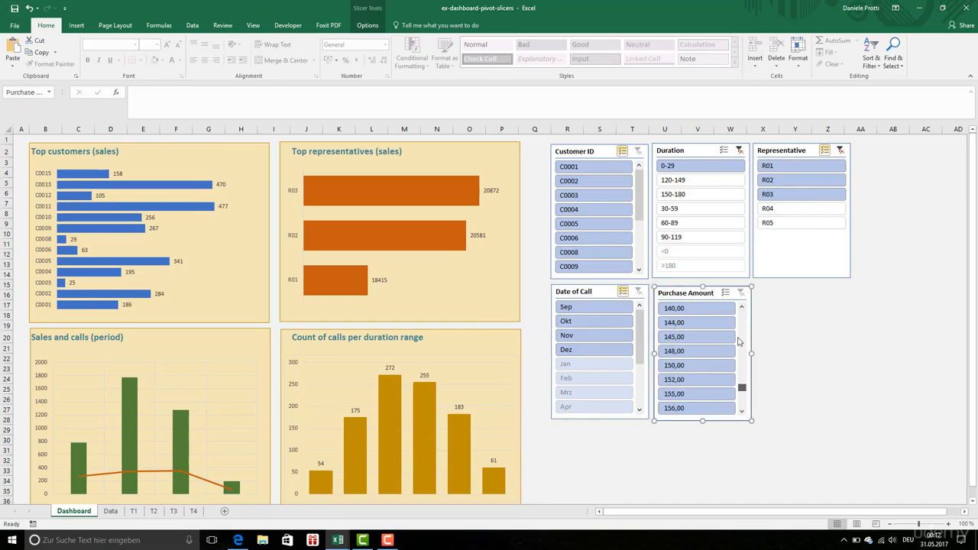
{"action": "left_click_drag", "start_coordinate": [739, 342], "coordinate": [741, 314]}
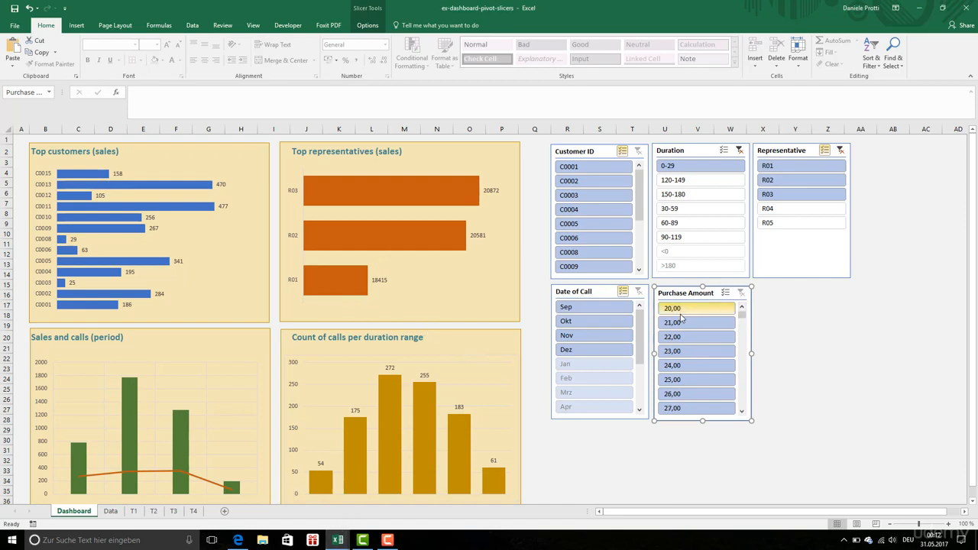
{"action": "left_click_drag", "start_coordinate": [681, 288], "coordinate": [577, 430]}
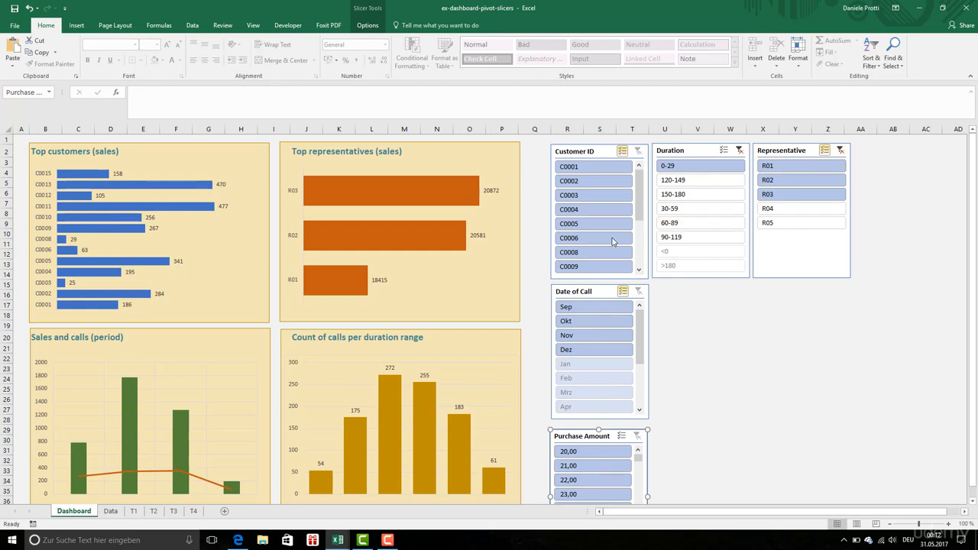
{"action": "mouse_move", "coordinate": [640, 217]}
{"action": "left_mouse_down"}
{"action": "mouse_move", "coordinate": [641, 258]}
{"action": "mouse_move", "coordinate": [642, 202]}
{"action": "left_mouse_up"}
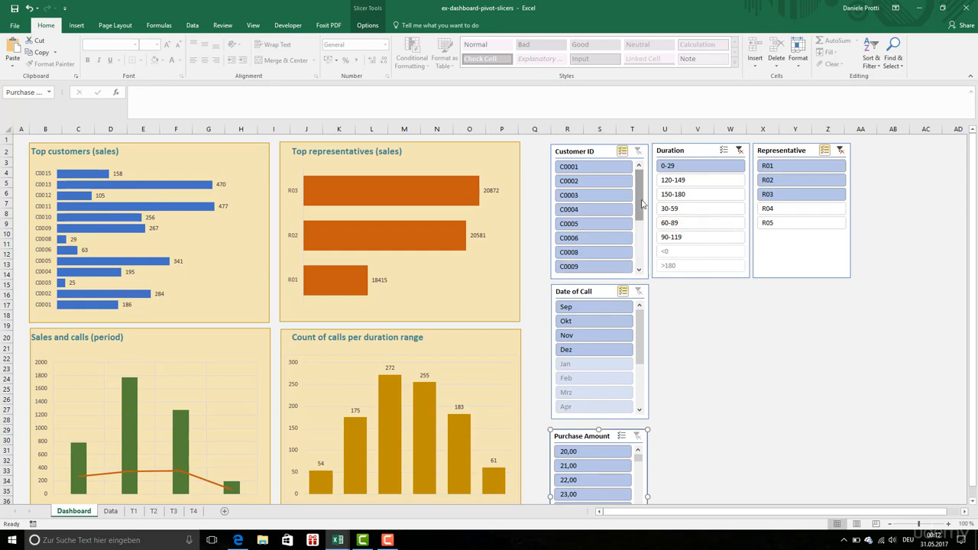
{"action": "right_click", "coordinate": [727, 168]}
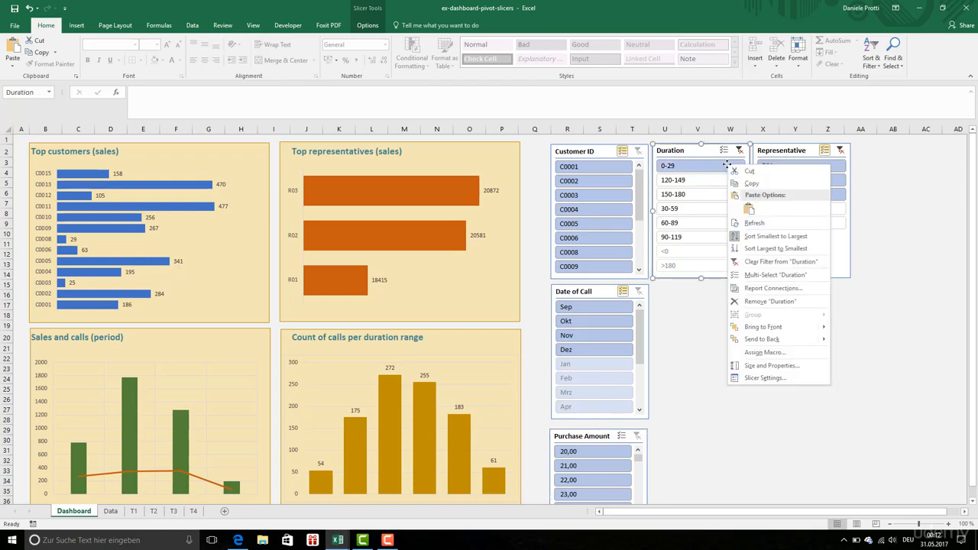
{"action": "left_click", "coordinate": [782, 379]}
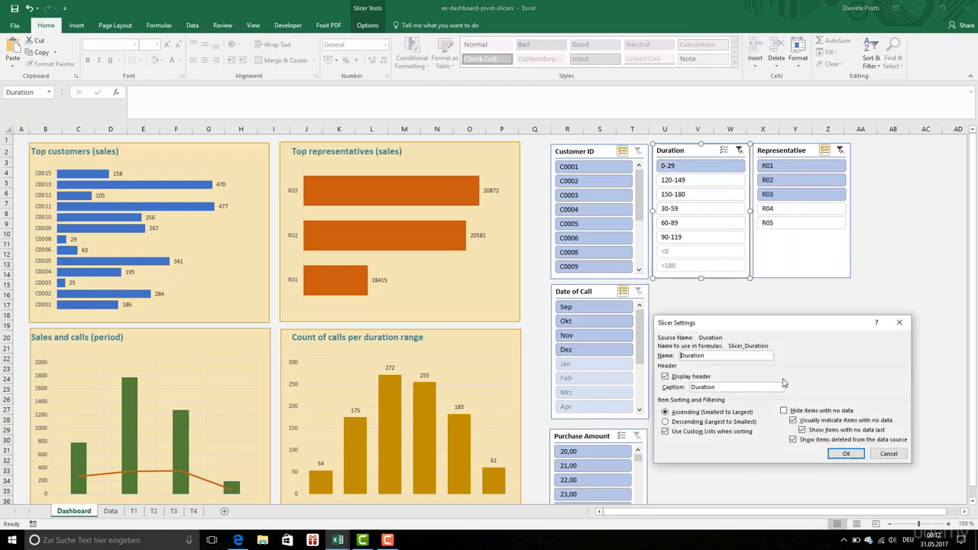
{"action": "left_click", "coordinate": [888, 453]}
Open the Duration slicer's size and properties, and move the slicer beside the Date of Call slicer
{"action": "right_click", "coordinate": [728, 273]}
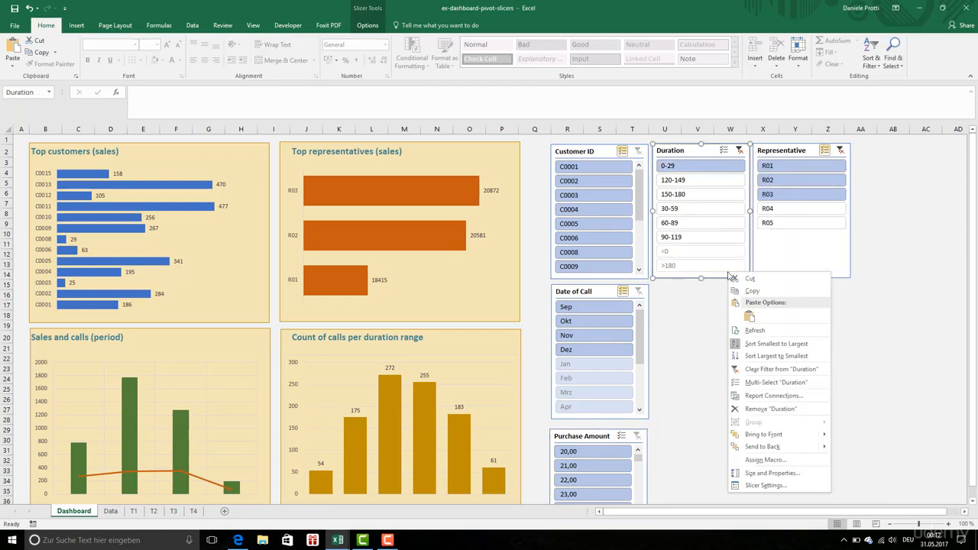
{"action": "left_click", "coordinate": [773, 473]}
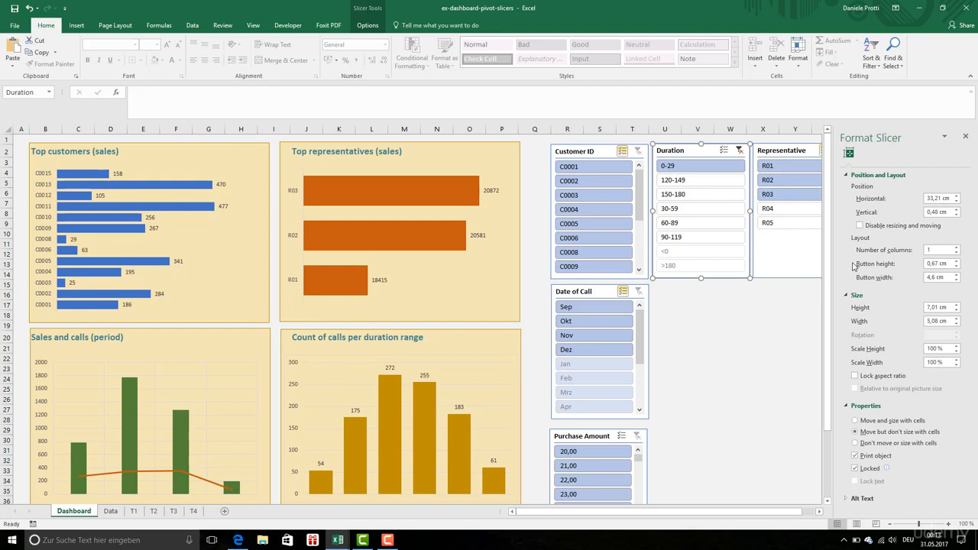
{"action": "left_click", "coordinate": [786, 265]}
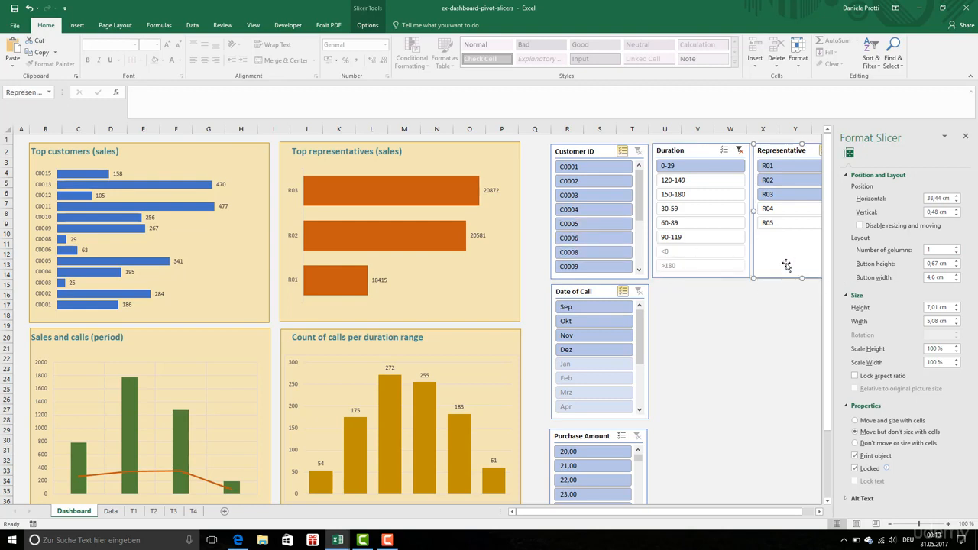
{"action": "left_click_drag", "start_coordinate": [694, 274], "coordinate": [700, 417]}
Resize the Customer ID slicer to about 10.08 cm wide and 2.86 cm high, and arrange its buttons in 5 columns
{"action": "left_click", "coordinate": [649, 273]}
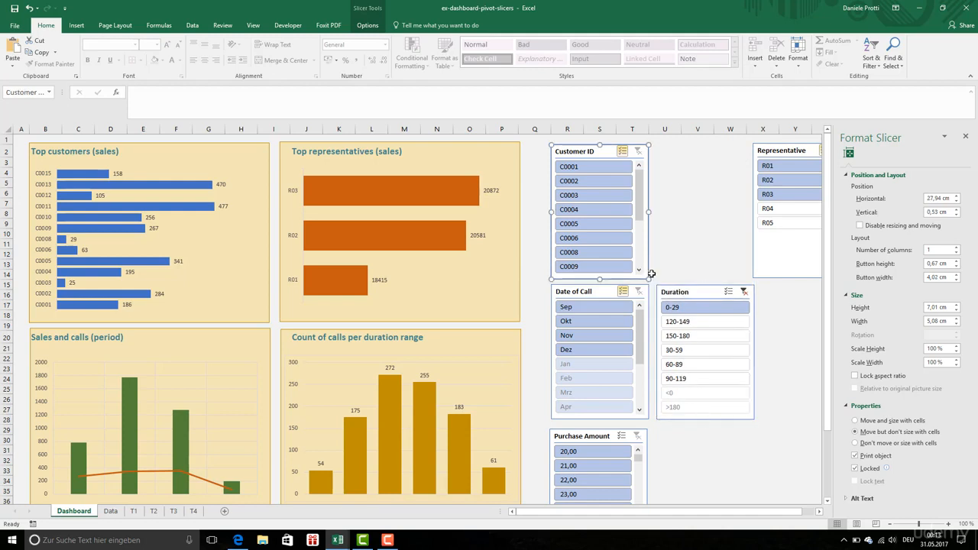
{"action": "left_click_drag", "start_coordinate": [648, 280], "coordinate": [744, 199]}
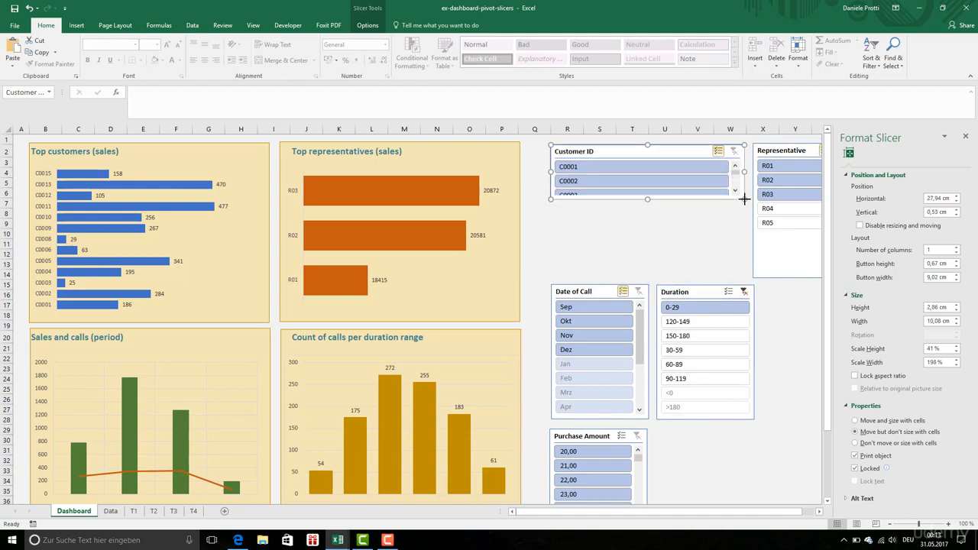
{"action": "left_click", "coordinate": [956, 247]}
{"action": "left_click", "coordinate": [955, 247]}
{"action": "left_click", "coordinate": [955, 247]}
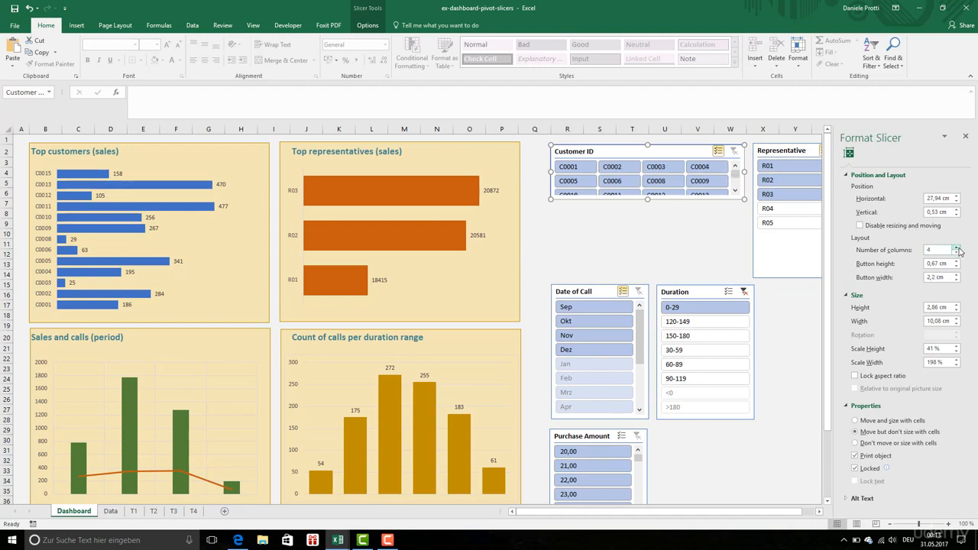
{"action": "left_click", "coordinate": [955, 247]}
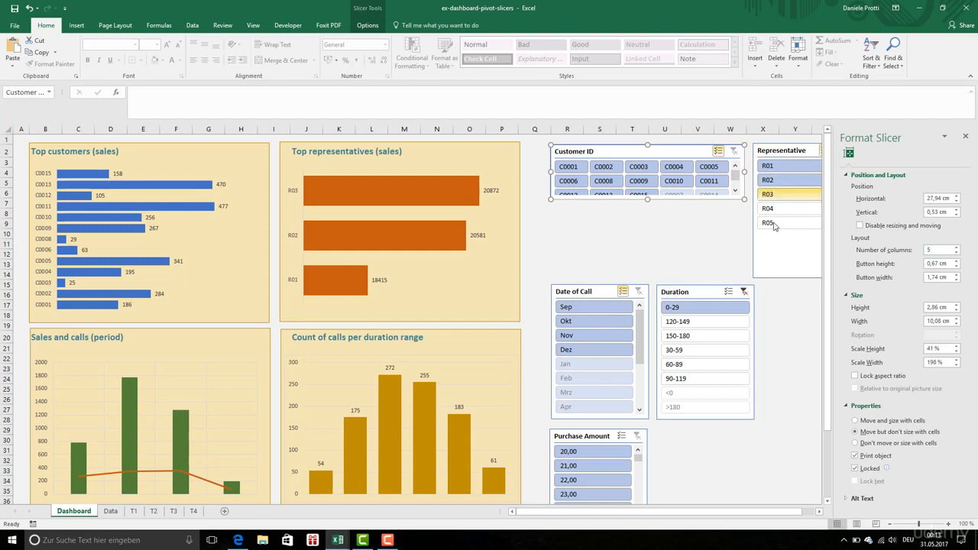
Arrange the Representative slicer's buttons in 3 columns, and move the slicer below the Customer ID slicer
{"action": "left_click", "coordinate": [797, 275]}
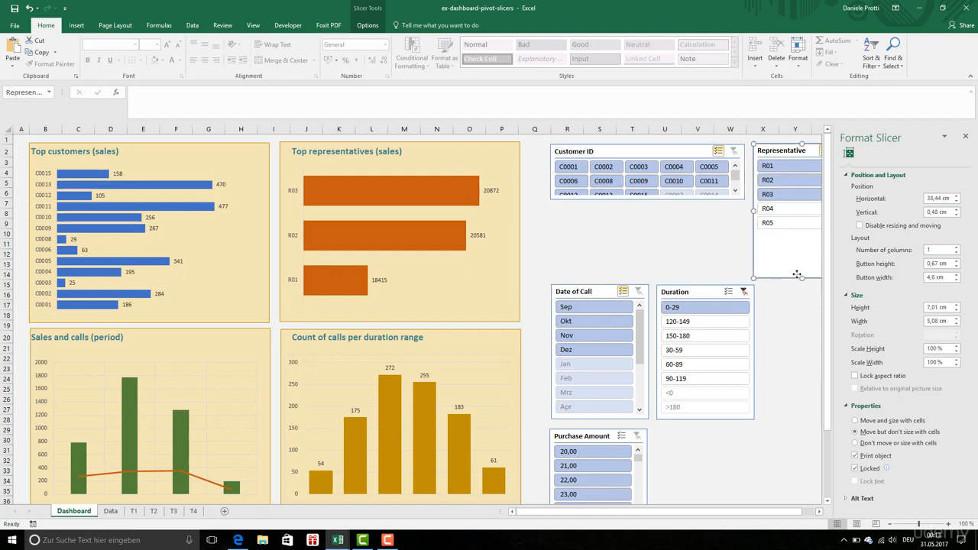
{"action": "left_click", "coordinate": [955, 247]}
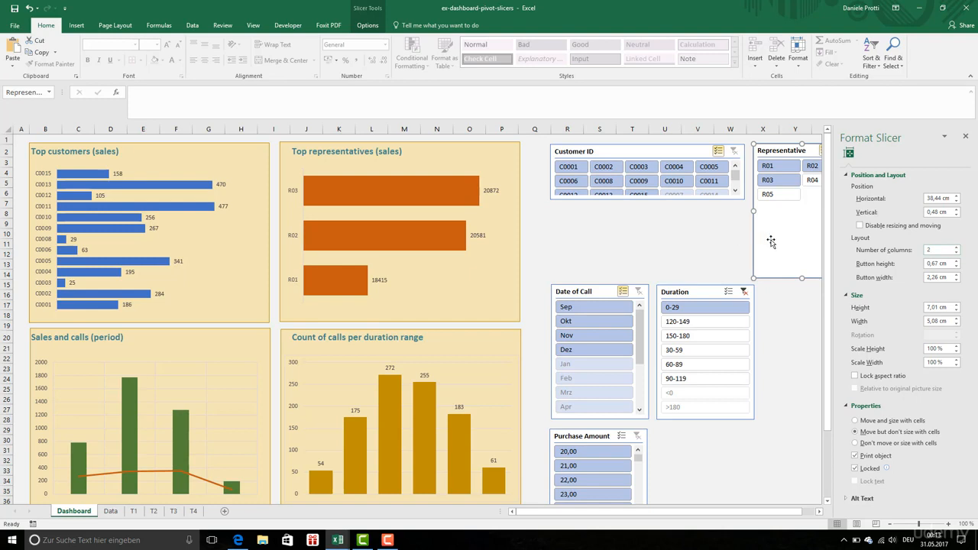
{"action": "left_click", "coordinate": [956, 247]}
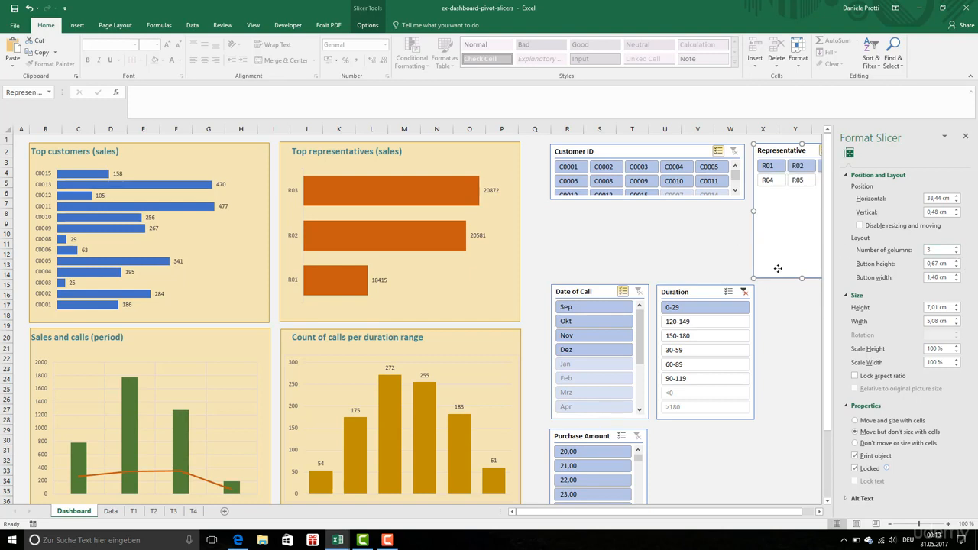
{"action": "left_click_drag", "start_coordinate": [785, 243], "coordinate": [594, 294]}
{"action": "left_click_drag", "start_coordinate": [581, 292], "coordinate": [576, 296]}
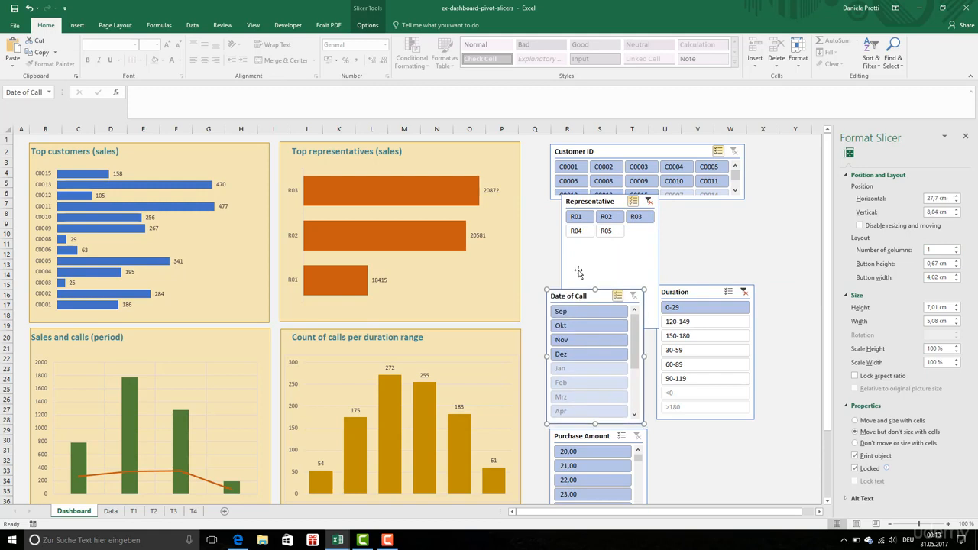
{"action": "left_click", "coordinate": [574, 269]}
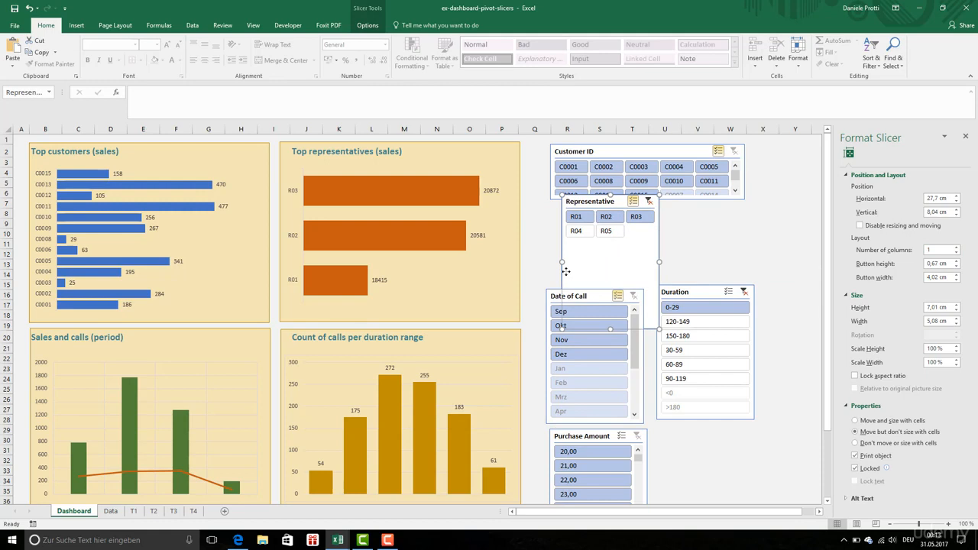
Resize and align the slicers into one block: Customer ID, Representative, Date of Call beside Duration, and Purchase Amount at full width underneath
{"action": "left_click_drag", "start_coordinate": [565, 271], "coordinate": [750, 458]}
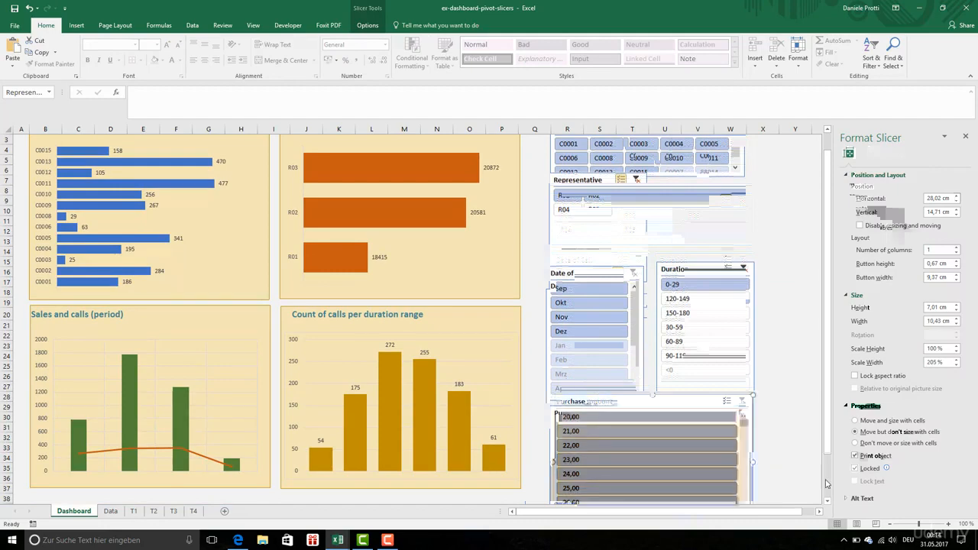
{"action": "scroll", "coordinate": [820, 266], "scroll_direction": "down", "scroll_amount": 4}
{"action": "left_click_drag", "start_coordinate": [827, 264], "coordinate": [825, 131]}
{"action": "left_click", "coordinate": [749, 149]}
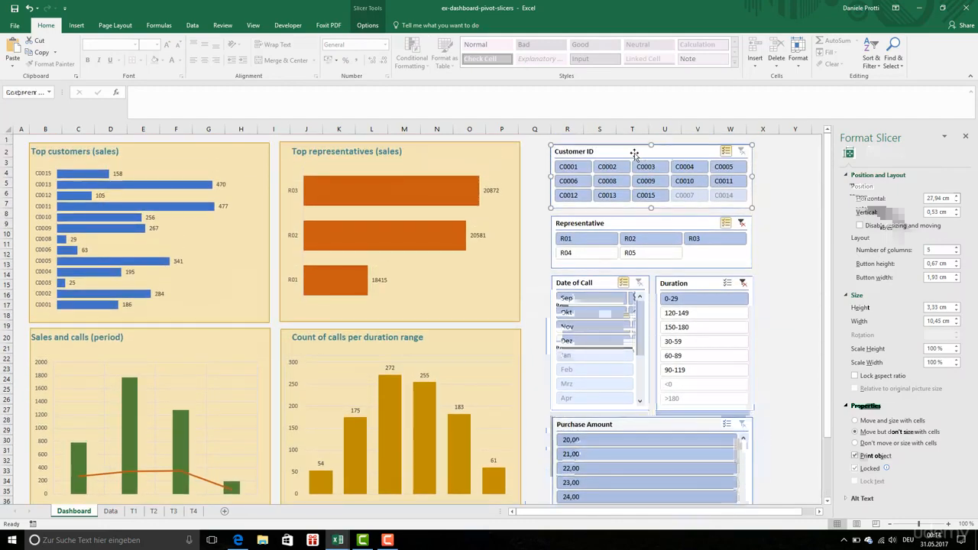
Exclude C0001 in the Customer ID slicer, recheck the slicer's size and properties, and close the formatting settings
{"action": "left_click", "coordinate": [568, 166]}
{"action": "right_click", "coordinate": [585, 168]}
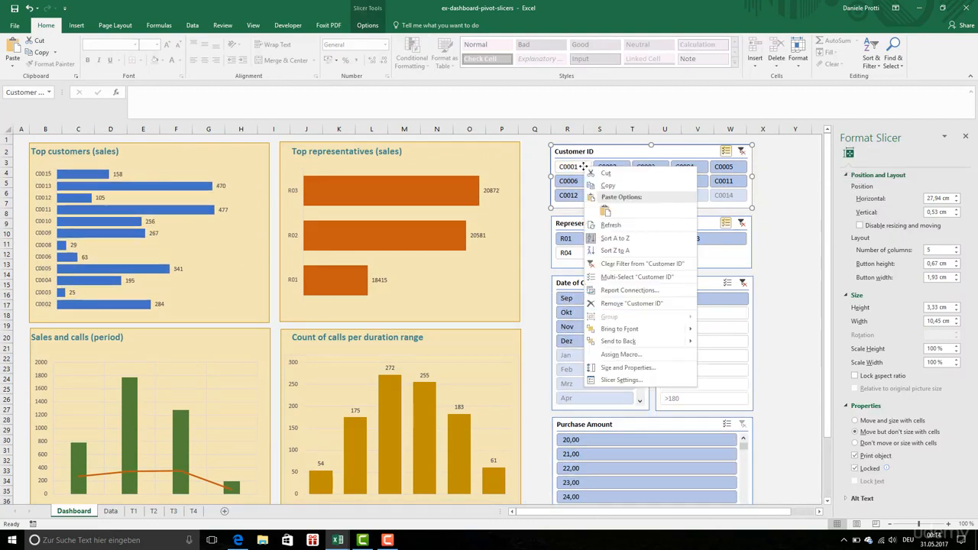
{"action": "left_click", "coordinate": [647, 367]}
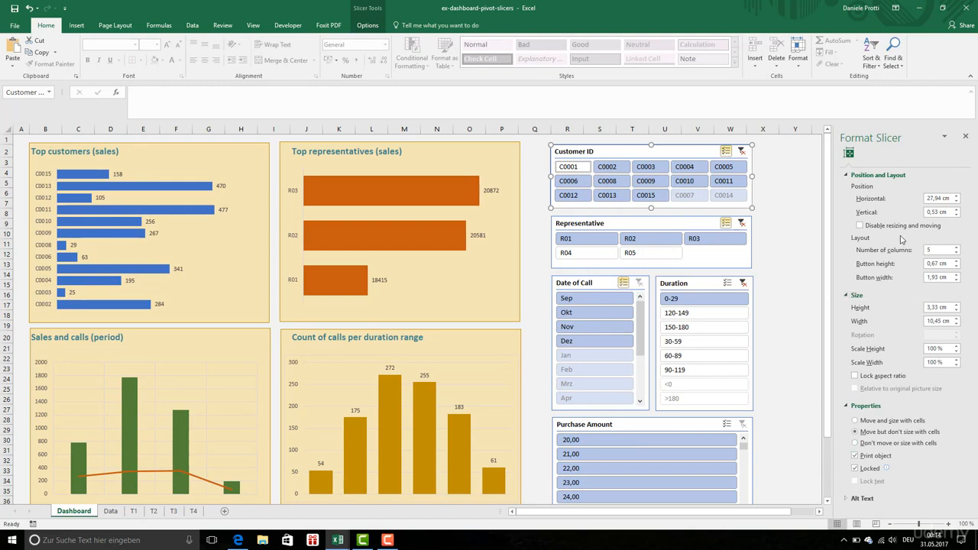
{"action": "right_click", "coordinate": [665, 162]}
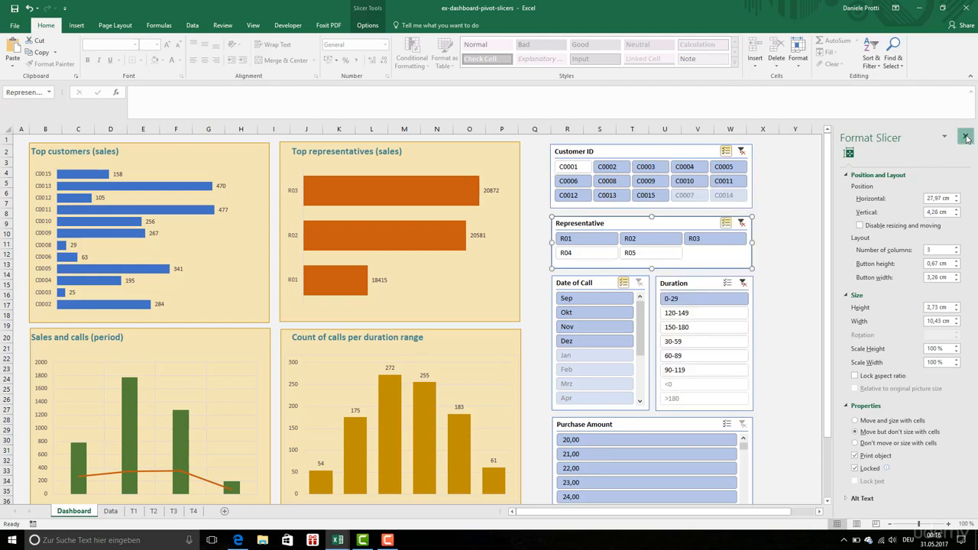
{"action": "left_click", "coordinate": [967, 138]}
Try the light green and the dark blue slicer styles on the Customer ID slicer
{"action": "left_click", "coordinate": [661, 150]}
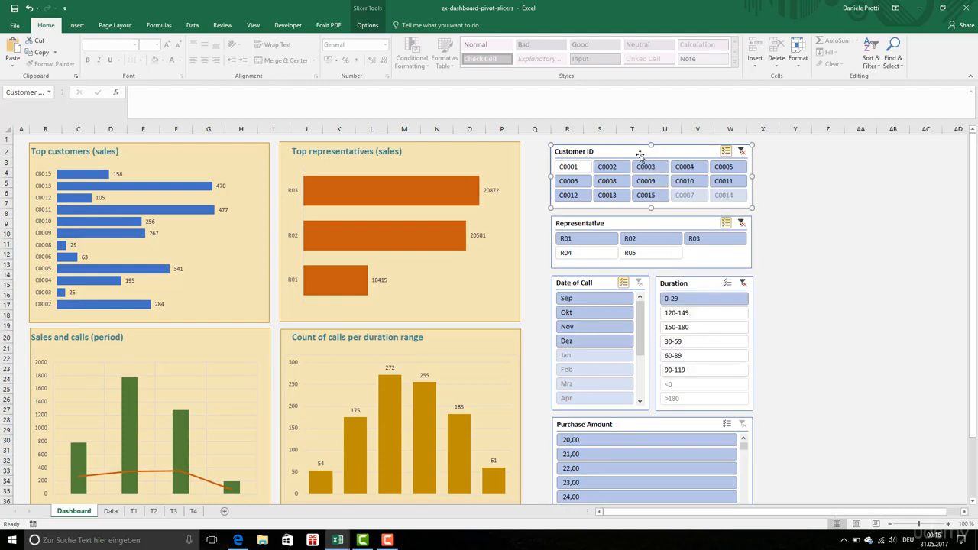
{"action": "left_click", "coordinate": [367, 26]}
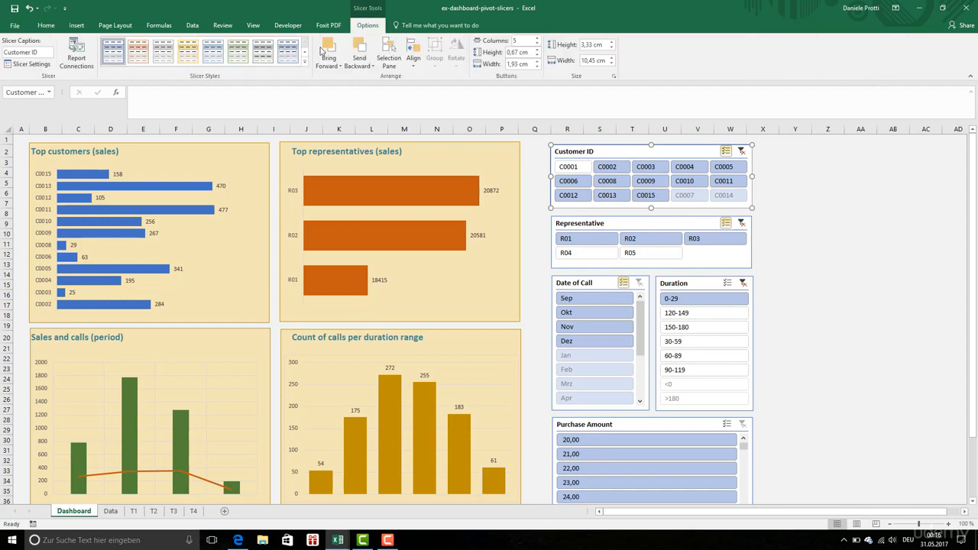
{"action": "left_click", "coordinate": [304, 65]}
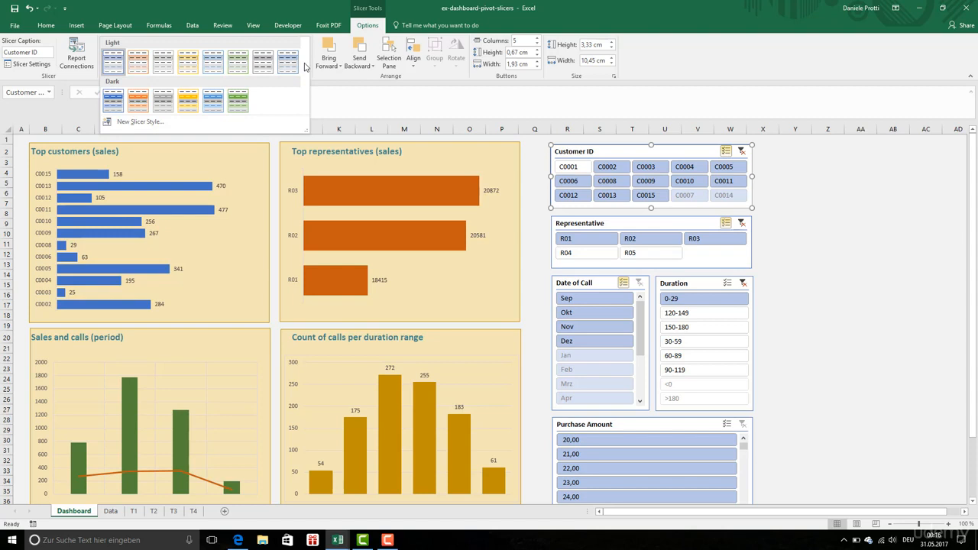
{"action": "left_click", "coordinate": [234, 67]}
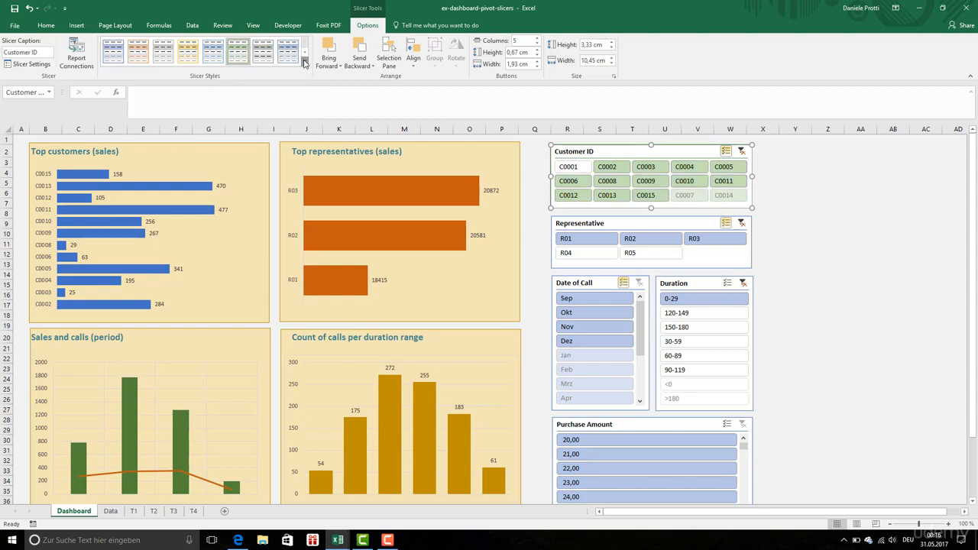
{"action": "left_click", "coordinate": [304, 66]}
{"action": "left_click", "coordinate": [112, 101]}
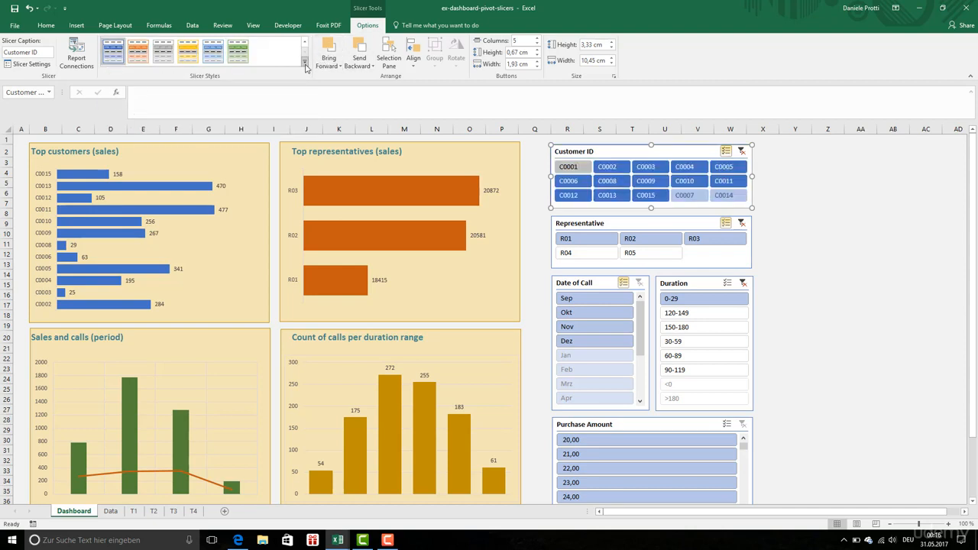
Apply the light orange style to the Representative slicer, light green to Date of Call, and light yellow to Duration
{"action": "left_click", "coordinate": [582, 223]}
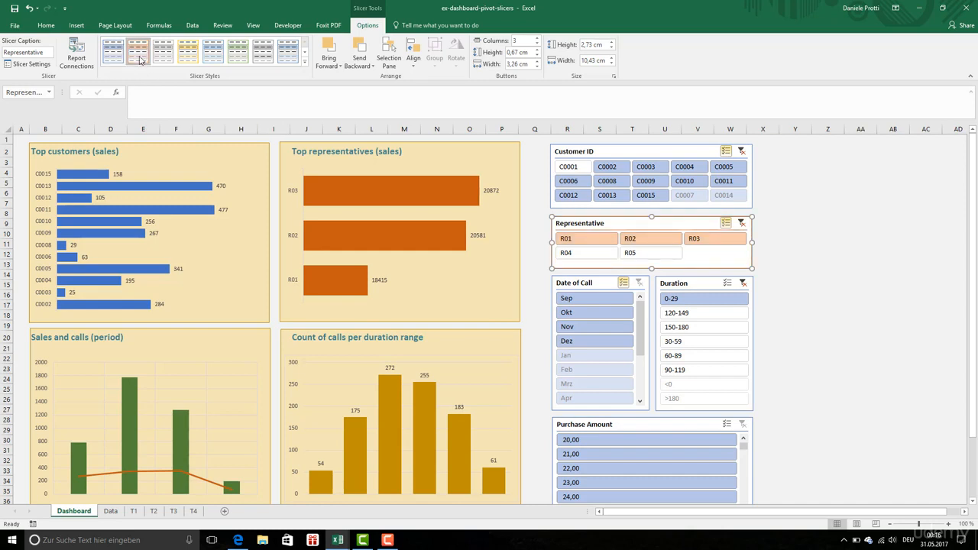
{"action": "left_click", "coordinate": [585, 282]}
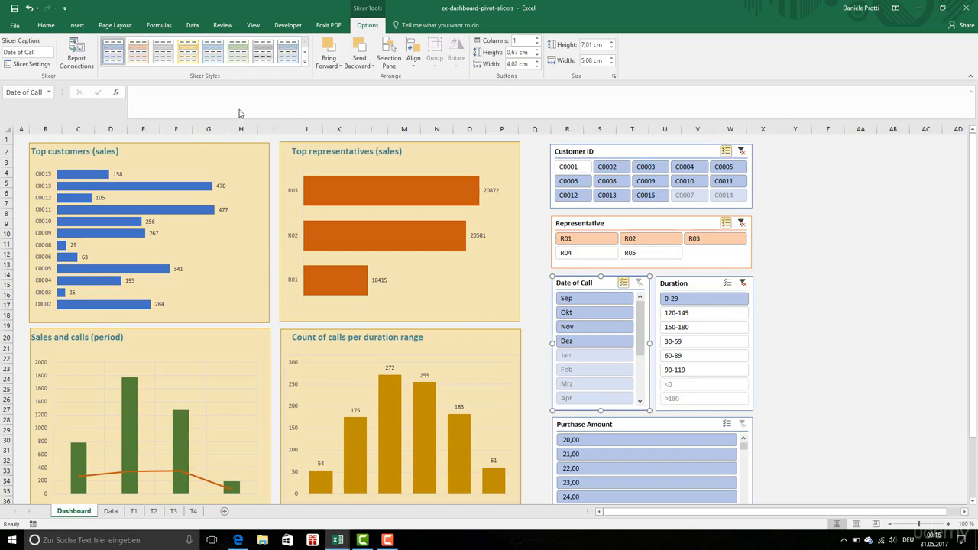
{"action": "left_click", "coordinate": [243, 55]}
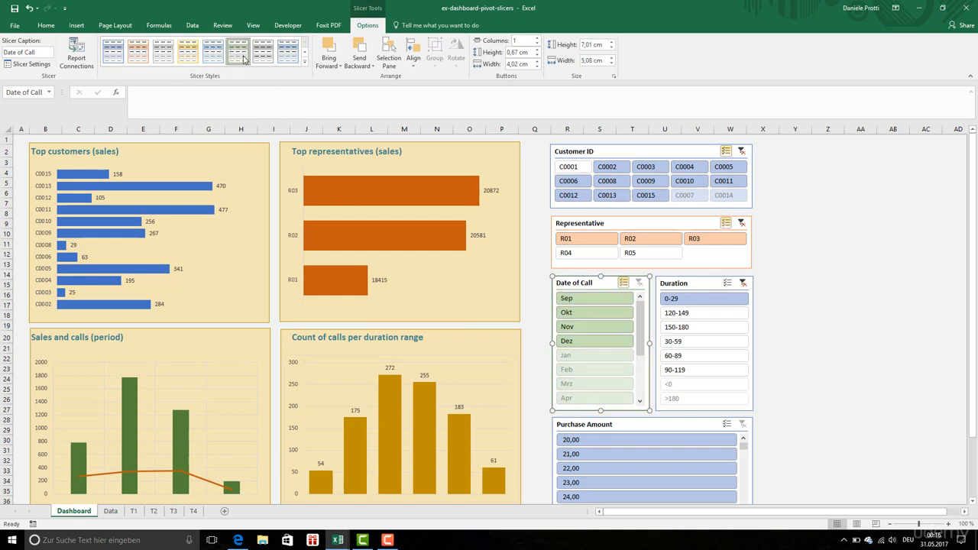
{"action": "left_click", "coordinate": [671, 272]}
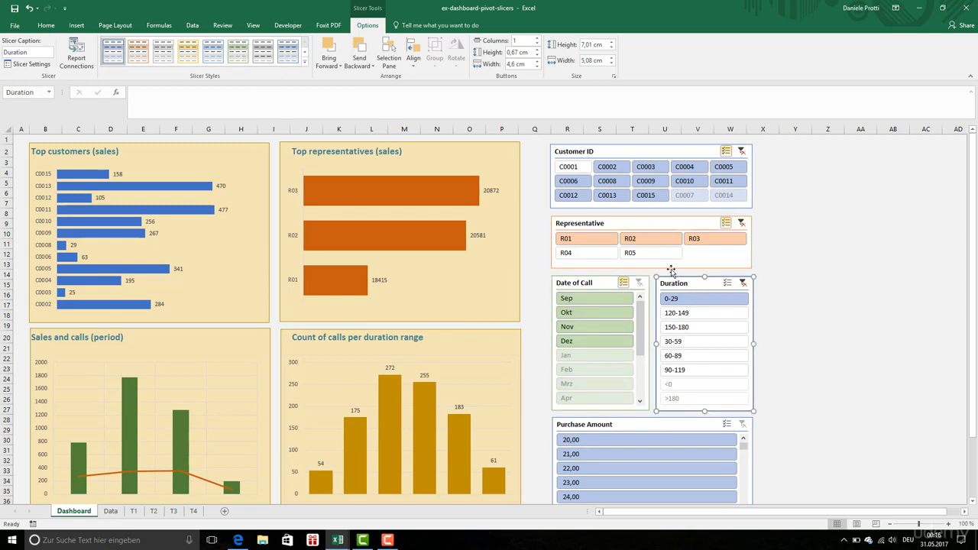
{"action": "left_click", "coordinate": [191, 59]}
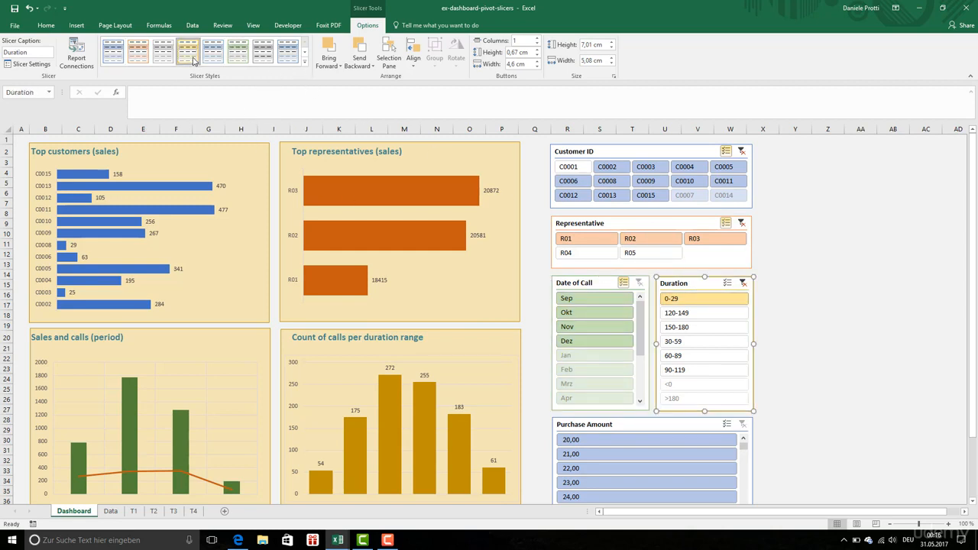
Clear the filters from the Duration, Representative and Customer ID slicers, and deselect the slicers
{"action": "left_click", "coordinate": [742, 282]}
{"action": "left_click", "coordinate": [641, 287]}
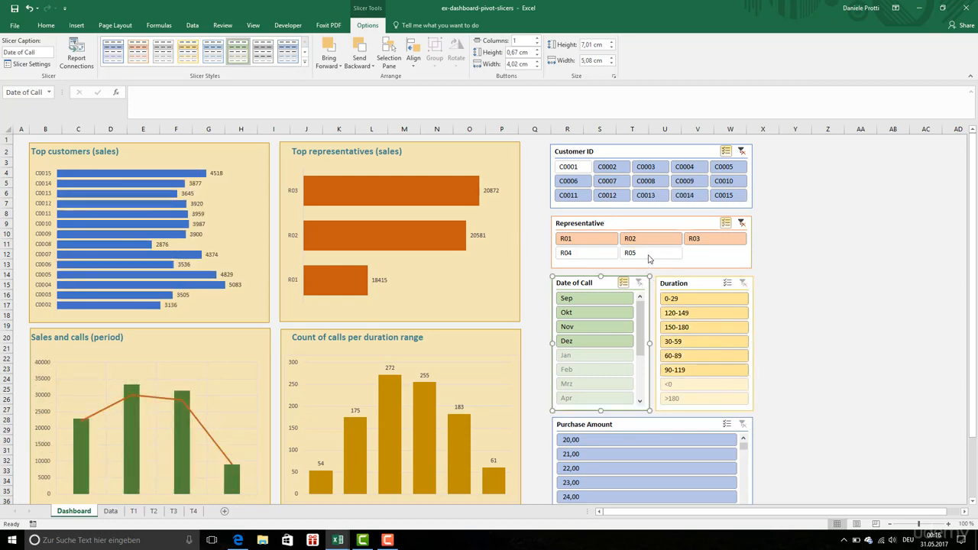
{"action": "left_click", "coordinate": [741, 223]}
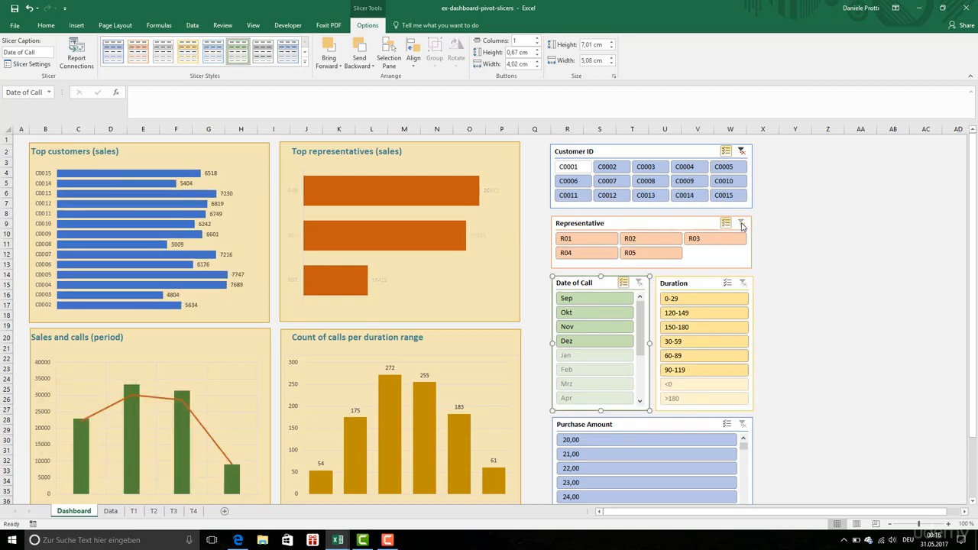
{"action": "left_click", "coordinate": [742, 152]}
{"action": "left_click", "coordinate": [825, 222]}
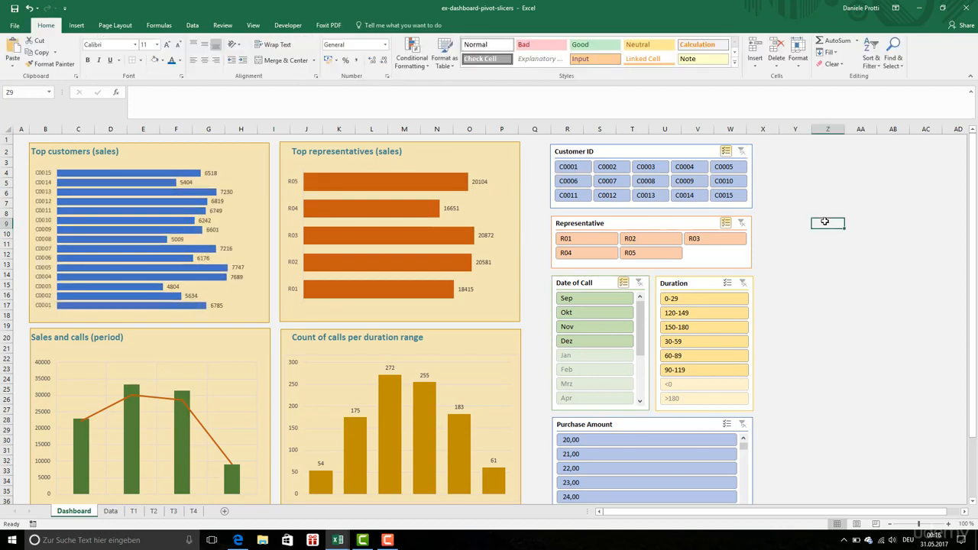
Try right-aligning the Customer ID slicer, and shift the Duration slicer slightly to line up with the right edge of the slicers above
{"action": "left_click", "coordinate": [751, 325]}
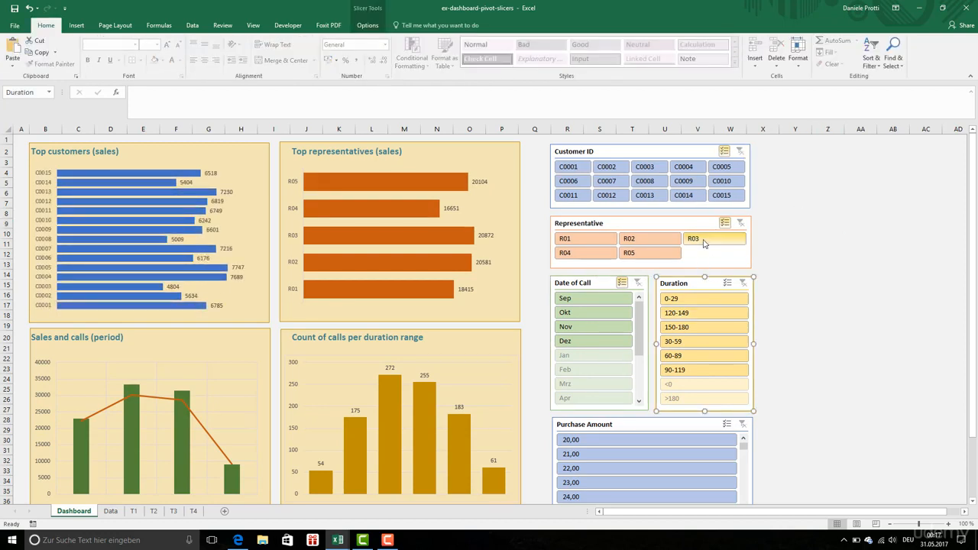
{"action": "left_click", "coordinate": [710, 202]}
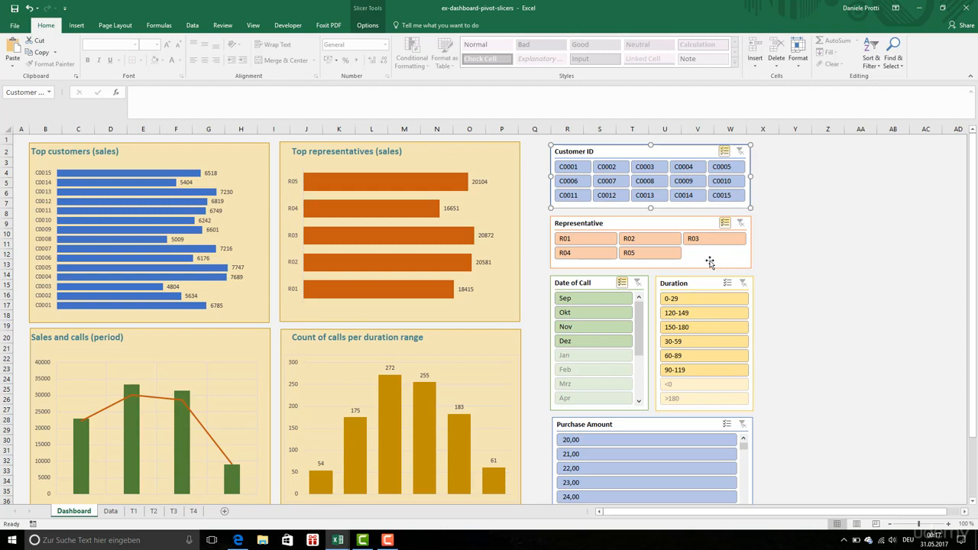
{"action": "left_click", "coordinate": [413, 55]}
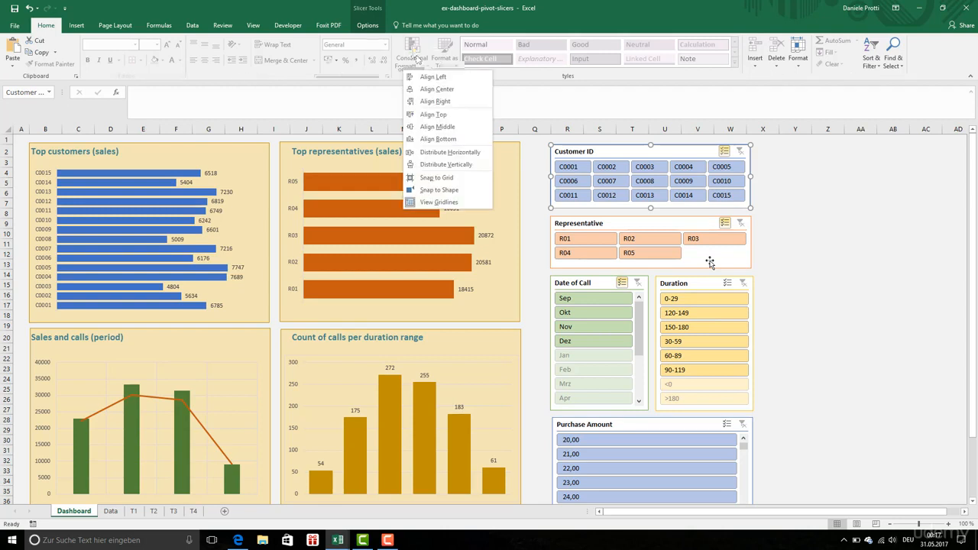
{"action": "left_click", "coordinate": [452, 102]}
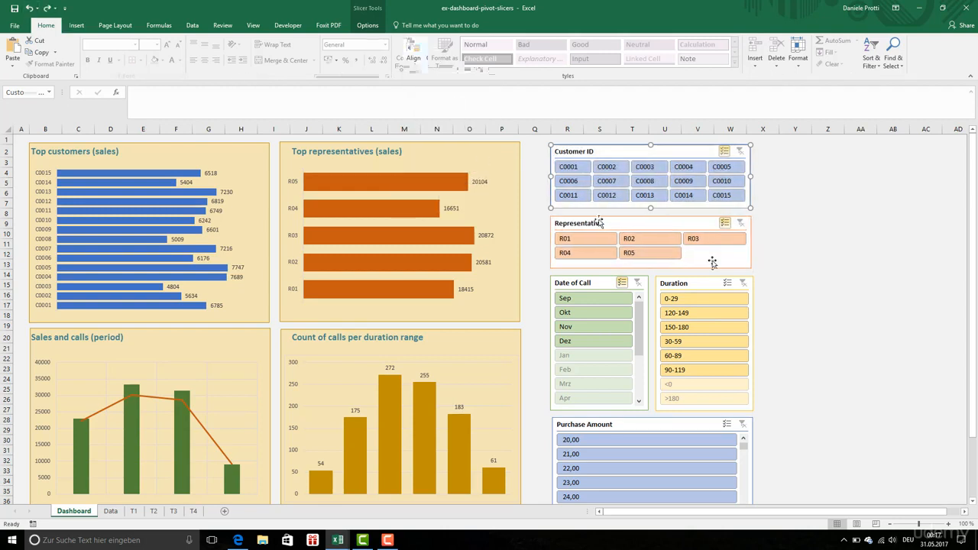
{"action": "left_click_drag", "start_coordinate": [708, 289], "coordinate": [705, 289]}
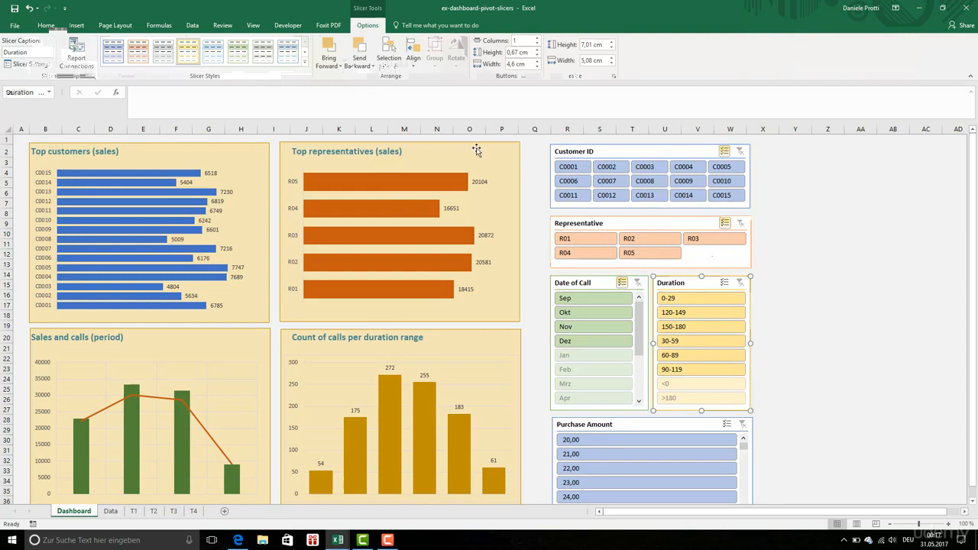
{"action": "left_click", "coordinate": [839, 252]}
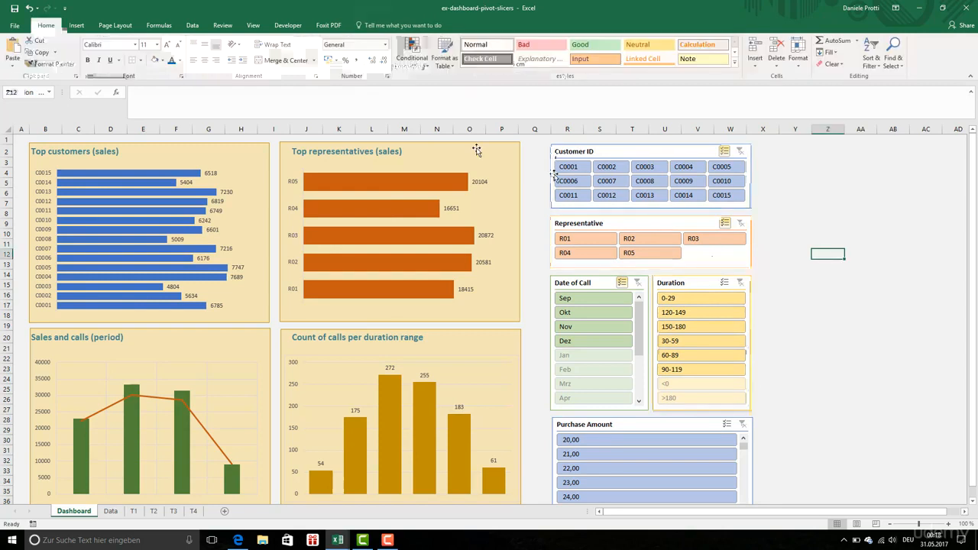
Extend the Customer ID slicer's left edge slightly, and check the alignment options for the Customer ID, Representative and Duration slicers together
{"action": "left_click", "coordinate": [550, 176]}
{"action": "left_click_drag", "start_coordinate": [551, 176], "coordinate": [549, 177]}
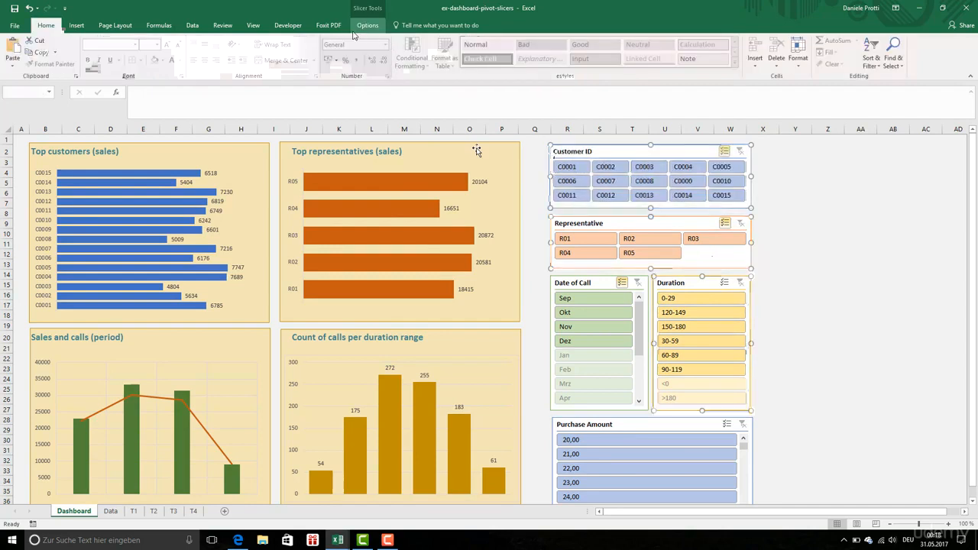
{"action": "left_click", "coordinate": [365, 27]}
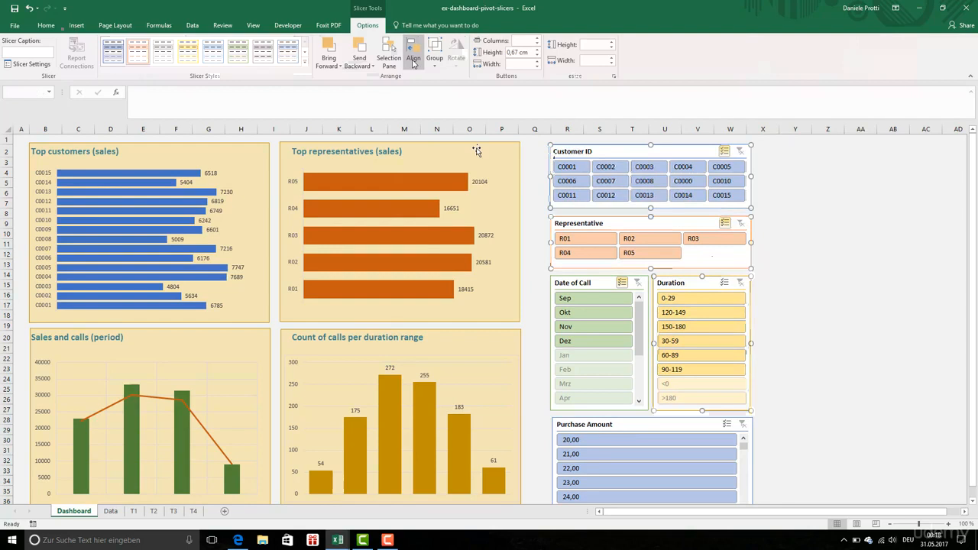
{"action": "left_click", "coordinate": [413, 64]}
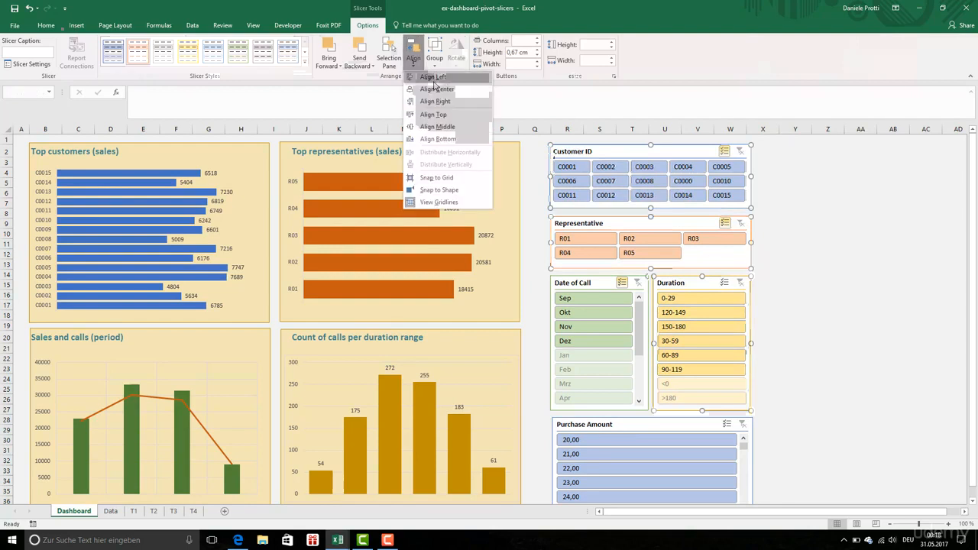
{"action": "key", "text": "Escape"}
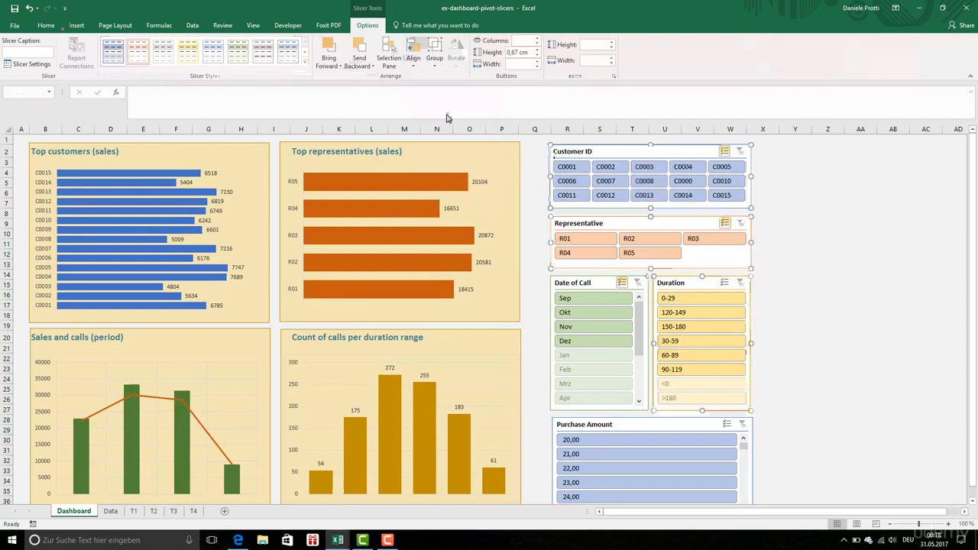
{"action": "left_click", "coordinate": [824, 255]}
Distribute the Customer ID, Representative and Date of Call slicers evenly in the vertical direction
{"action": "left_click", "coordinate": [581, 207]}
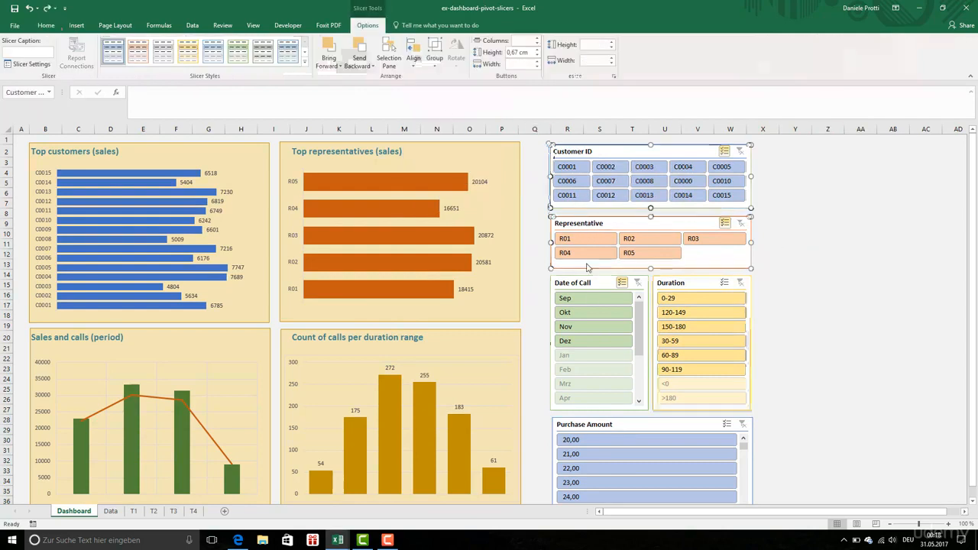
{"action": "left_click", "coordinate": [584, 225], "text": "ctrl"}
{"action": "left_click", "coordinate": [589, 283], "text": "ctrl"}
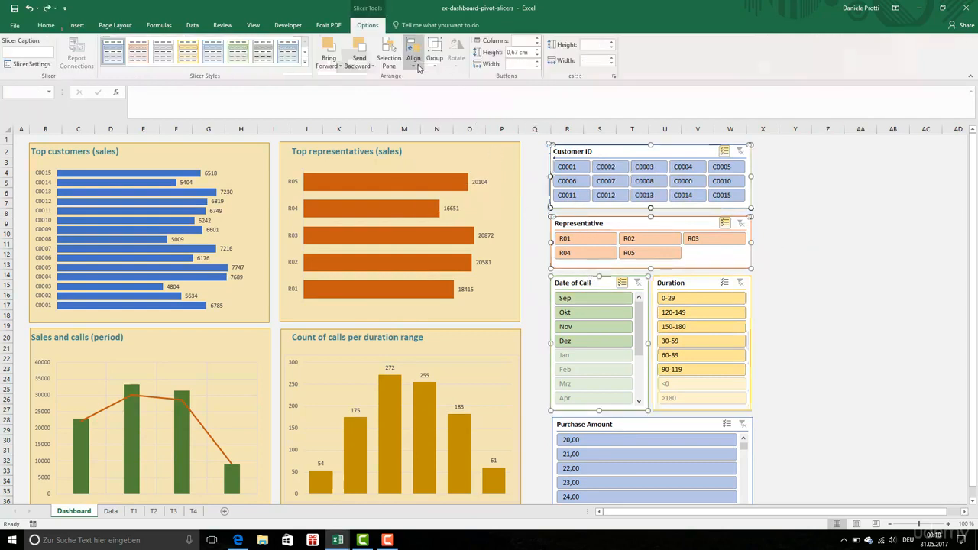
{"action": "left_click", "coordinate": [413, 61]}
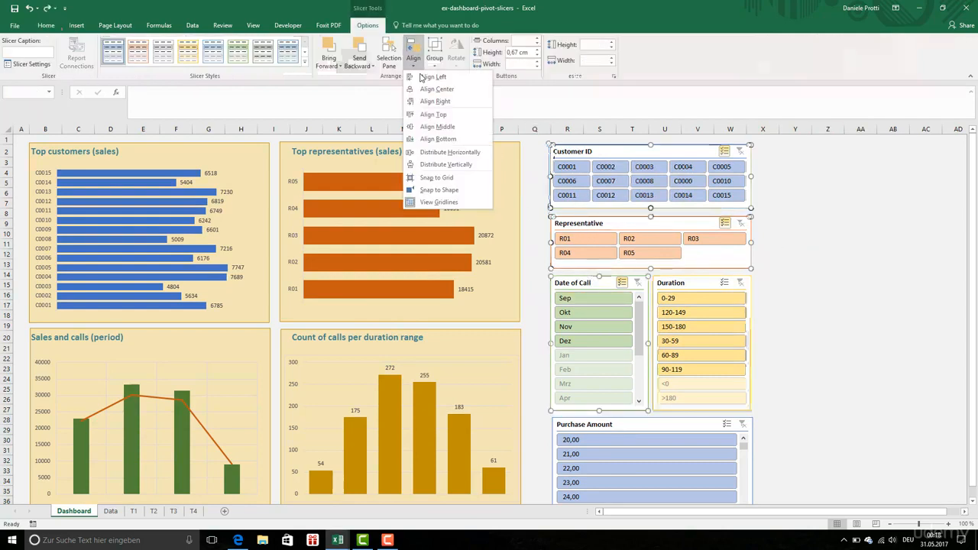
{"action": "left_click", "coordinate": [455, 164]}
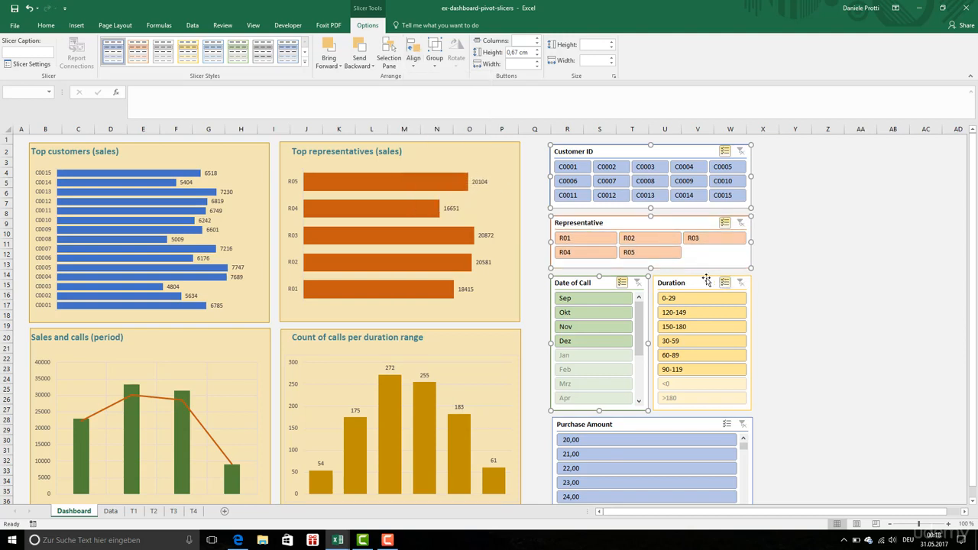
{"action": "left_click", "coordinate": [798, 253]}
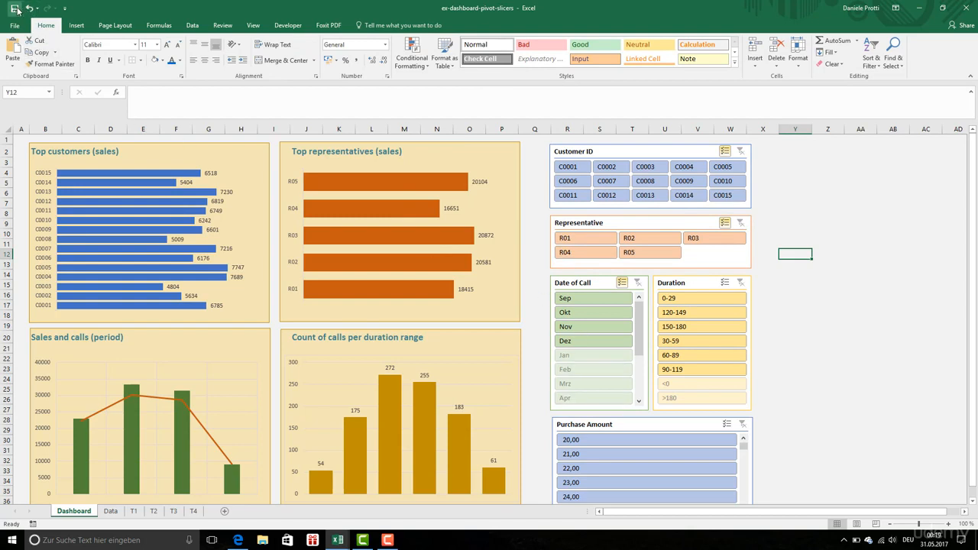
Delete the Purchase Amount slicer from the dashboard
{"action": "left_click", "coordinate": [620, 424]}
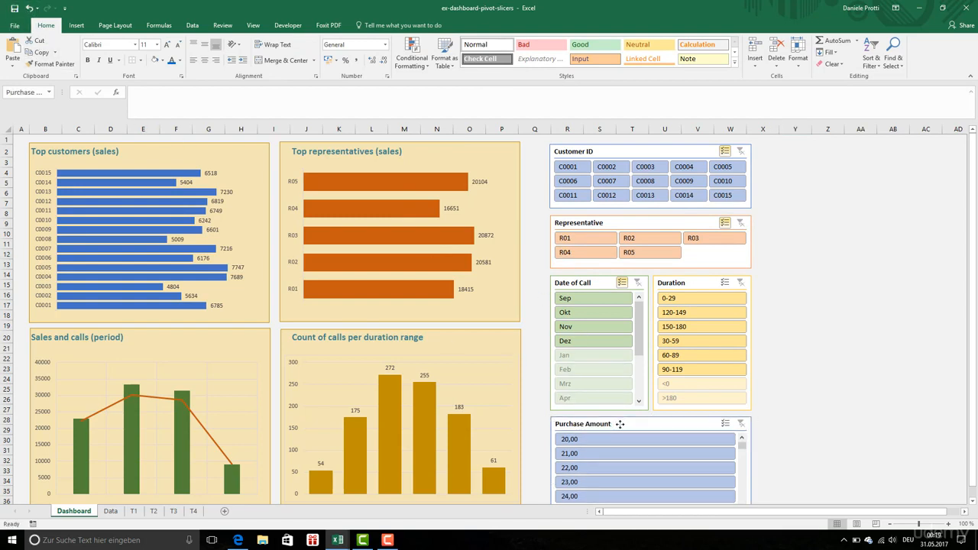
{"action": "key", "text": "Delete"}
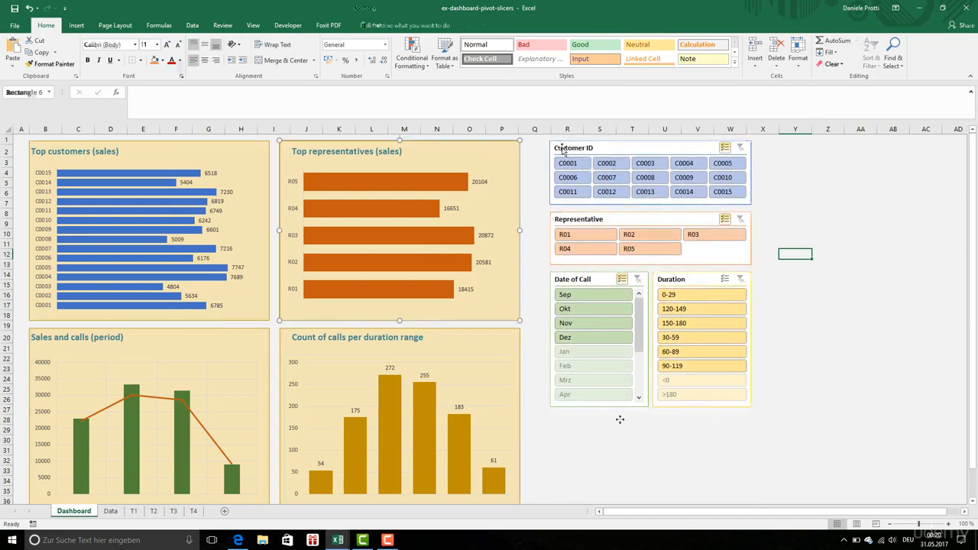
Align the Customer ID slicer to the top edge of the Top customers and Top representatives chart backgrounds
{"action": "left_click", "coordinate": [574, 150], "text": "ctrl"}
{"action": "left_click", "coordinate": [258, 147], "text": "ctrl"}
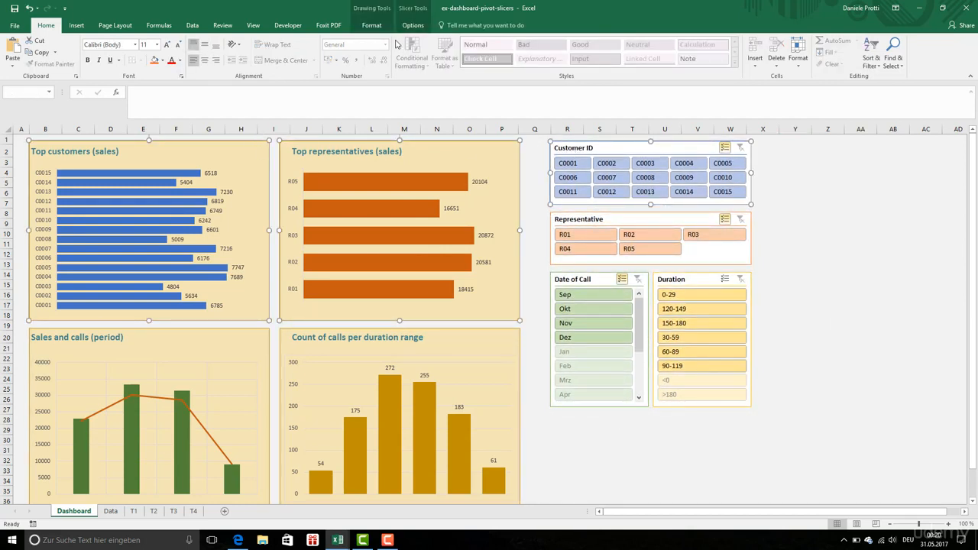
{"action": "left_click", "coordinate": [413, 25]}
{"action": "left_click", "coordinate": [412, 55]}
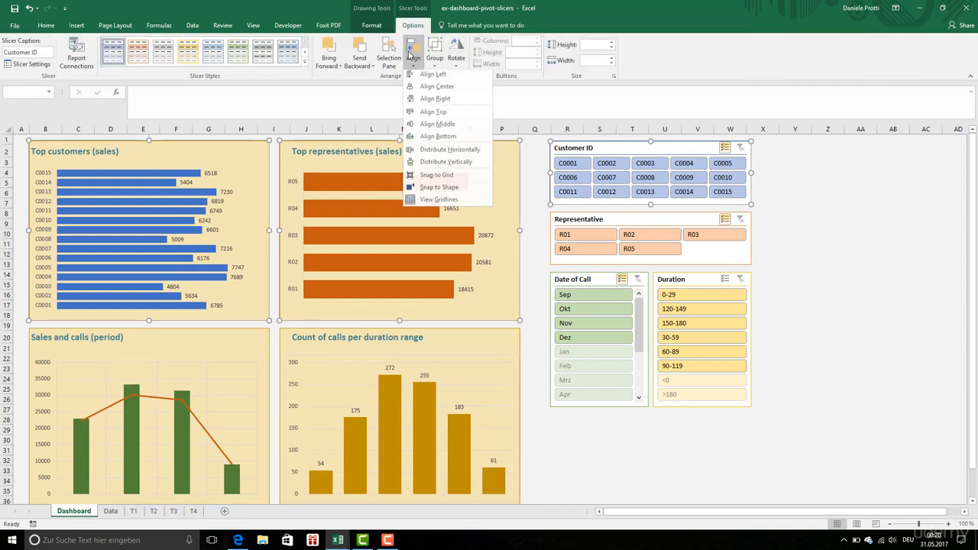
{"action": "left_click", "coordinate": [445, 114]}
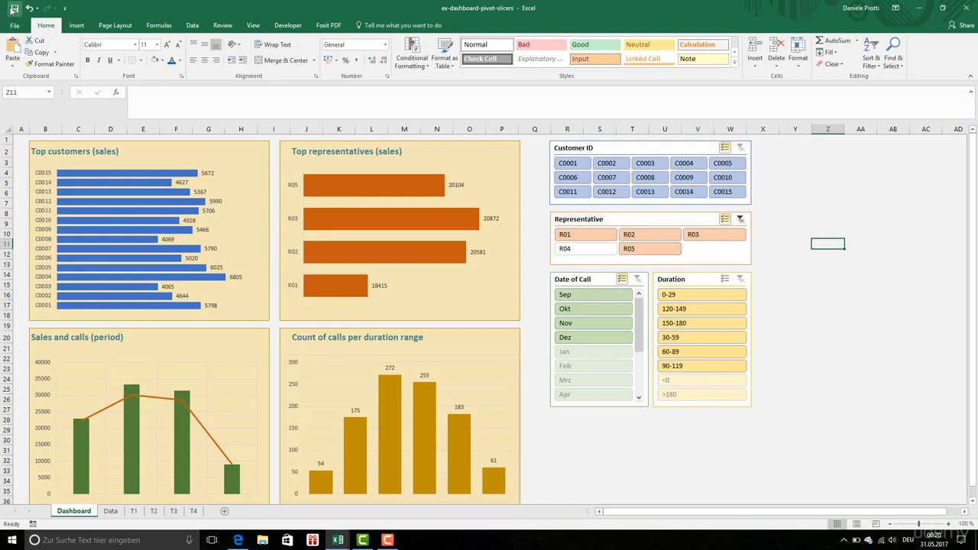
{"action": "left_click", "coordinate": [794, 214]}
Exclude C0014 and C0009 in the Customer ID slicer, and include R04 again in the Representative slicer
{"action": "left_click", "coordinate": [684, 191]}
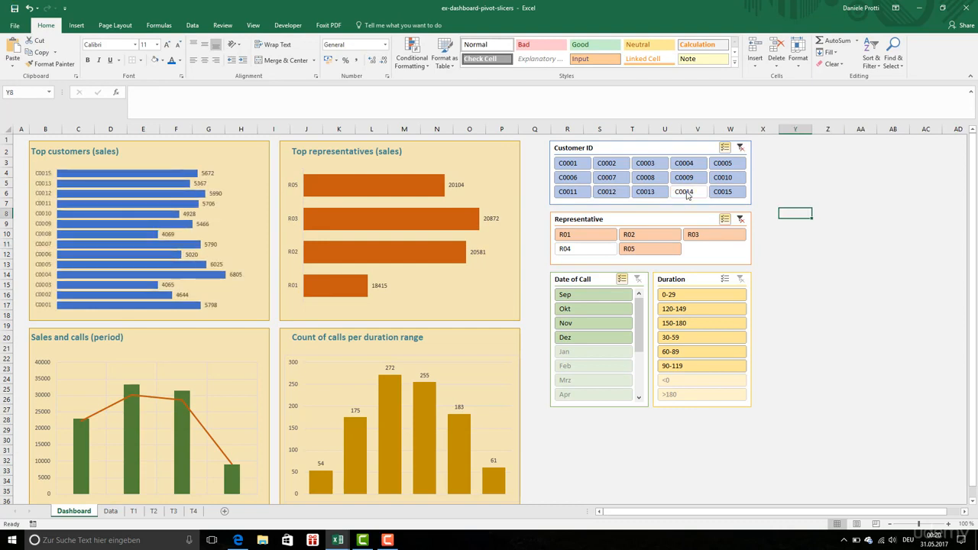
{"action": "left_click", "coordinate": [684, 177]}
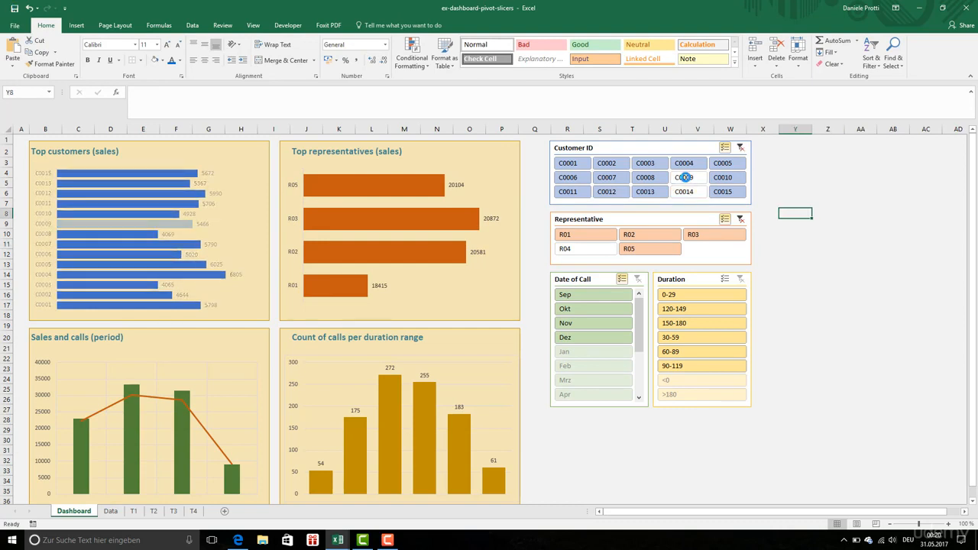
{"action": "left_click", "coordinate": [604, 247]}
Test the filters by switching Okt off and on, limiting Duration to 120-149, and toggling customer C0006 off and on
{"action": "left_click", "coordinate": [584, 311]}
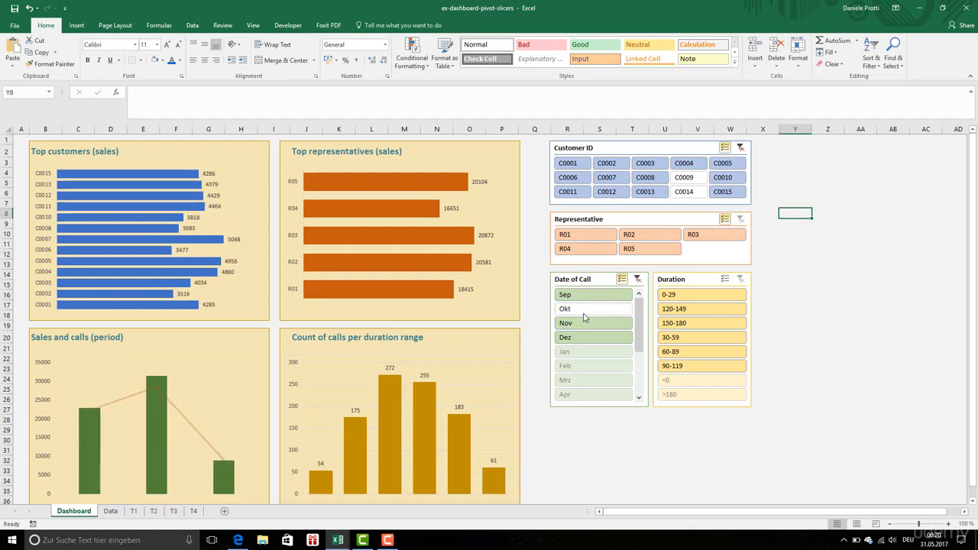
{"action": "left_click", "coordinate": [584, 310]}
{"action": "left_click", "coordinate": [668, 309]}
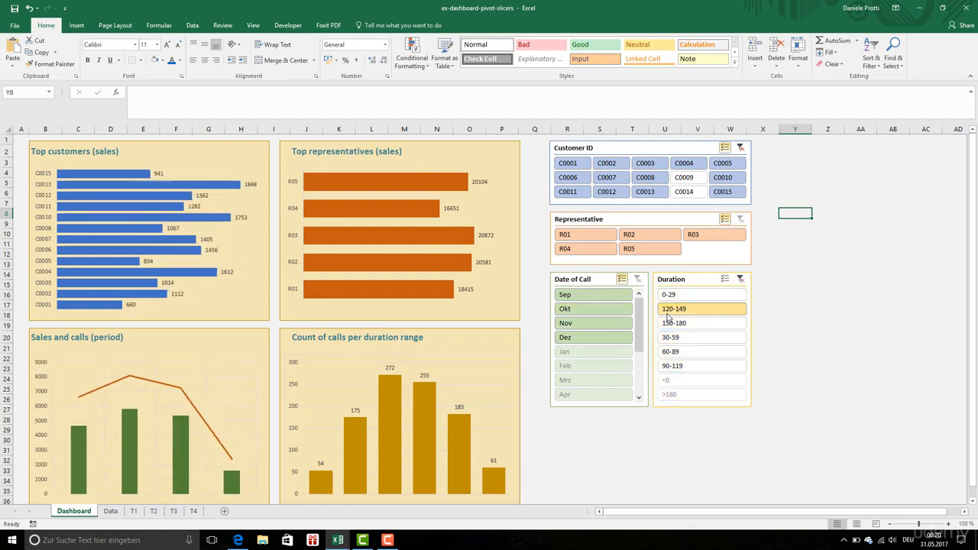
{"action": "left_click", "coordinate": [575, 181]}
{"action": "left_click", "coordinate": [574, 181]}
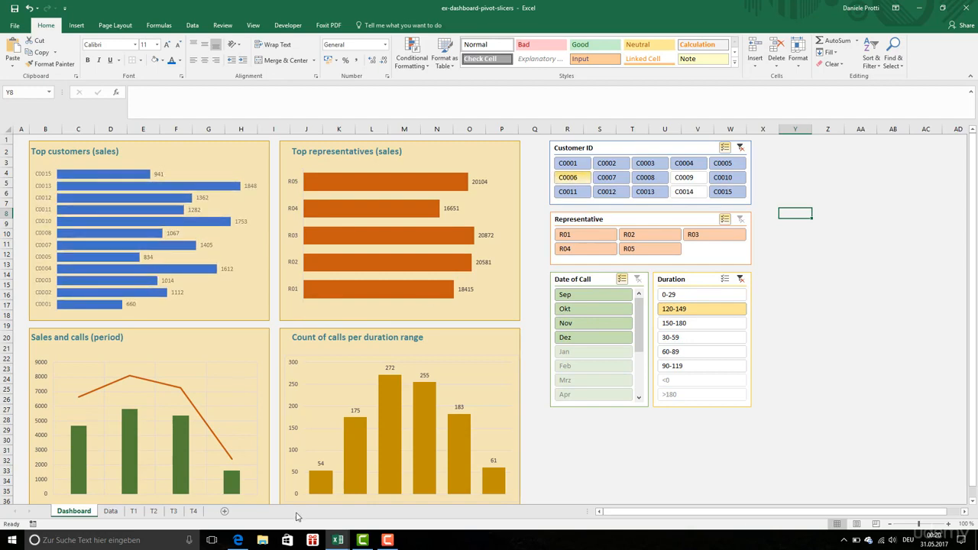
Check the customer PivotTable on sheet T1 and return to the Customer ID slicer on the Dashboard sheet
{"action": "left_click", "coordinate": [134, 511]}
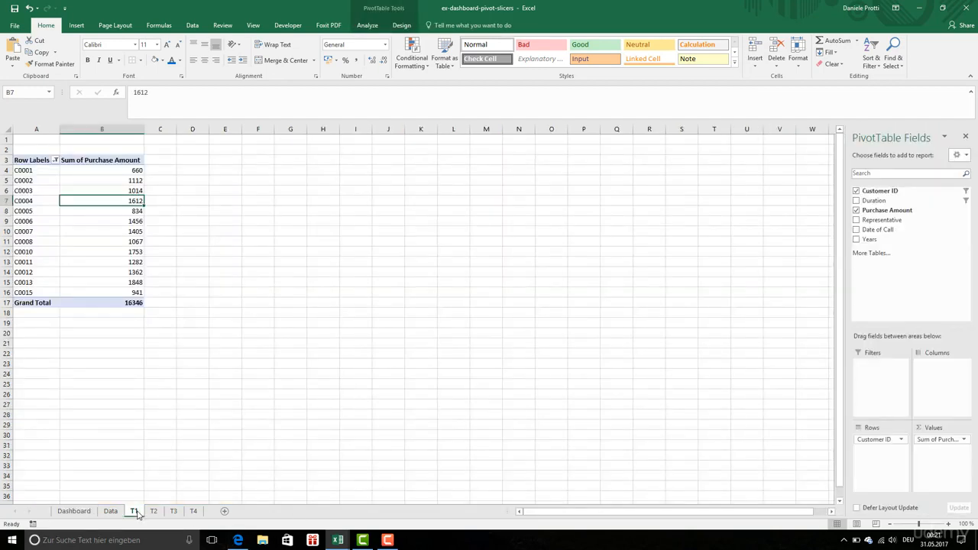
{"action": "left_click", "coordinate": [74, 511]}
{"action": "right_click", "coordinate": [622, 149]}
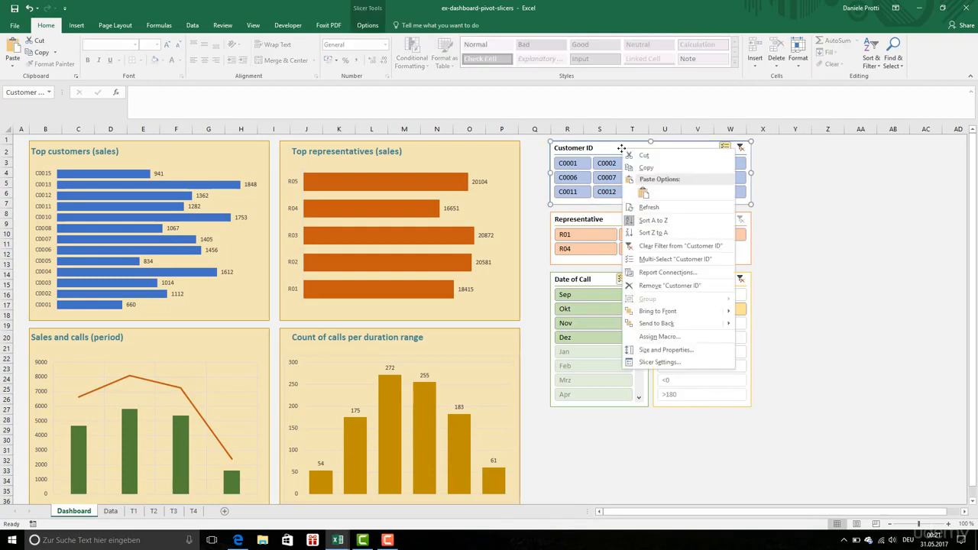
Exclude customers C0012, C0007, C0001 and C0006 in the Customer ID slicer
{"action": "left_click", "coordinate": [606, 192]}
{"action": "left_click", "coordinate": [610, 178]}
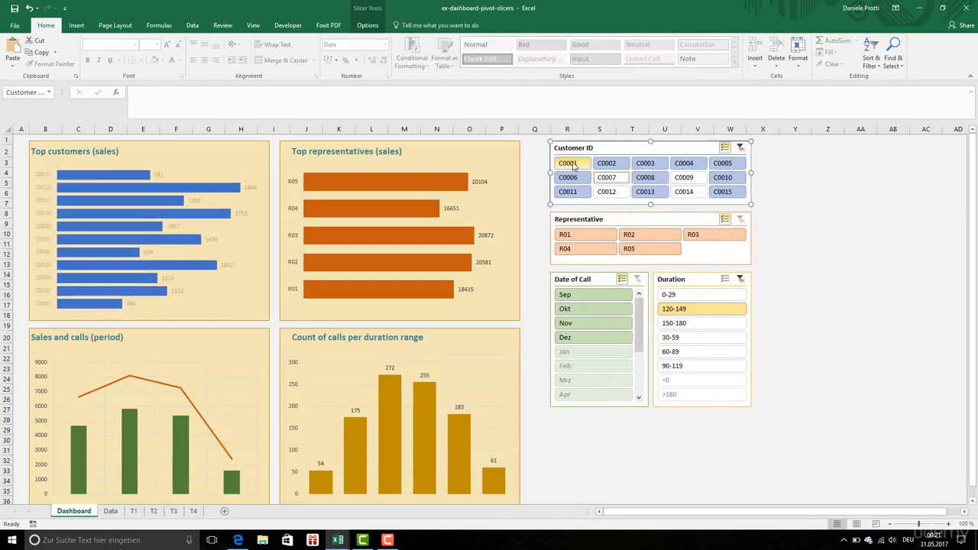
{"action": "left_click", "coordinate": [568, 164]}
{"action": "left_click", "coordinate": [574, 180]}
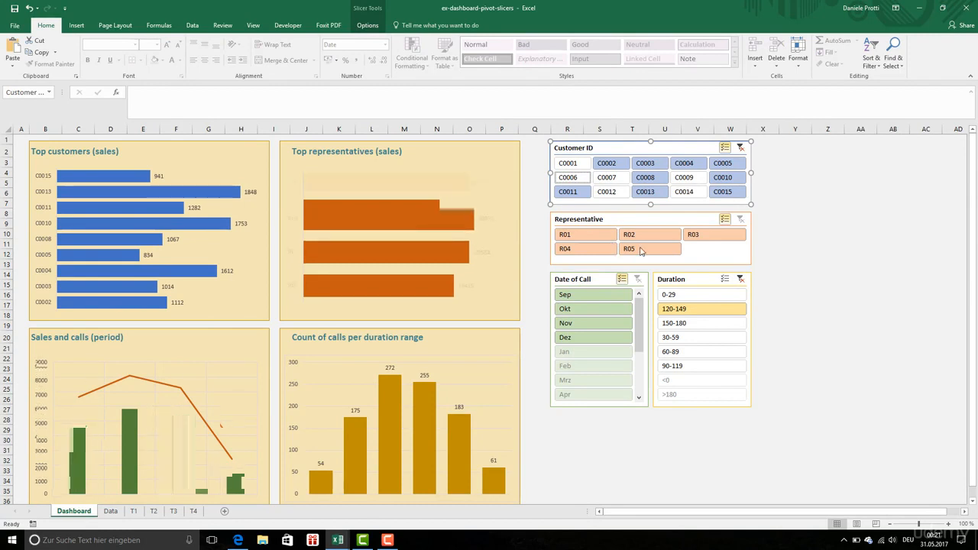
Turn on multi-select for the Duration slicer and include 0-29, 120-149, 150-180, 30-59, 60-89 and 90-119
{"action": "left_click", "coordinate": [685, 295]}
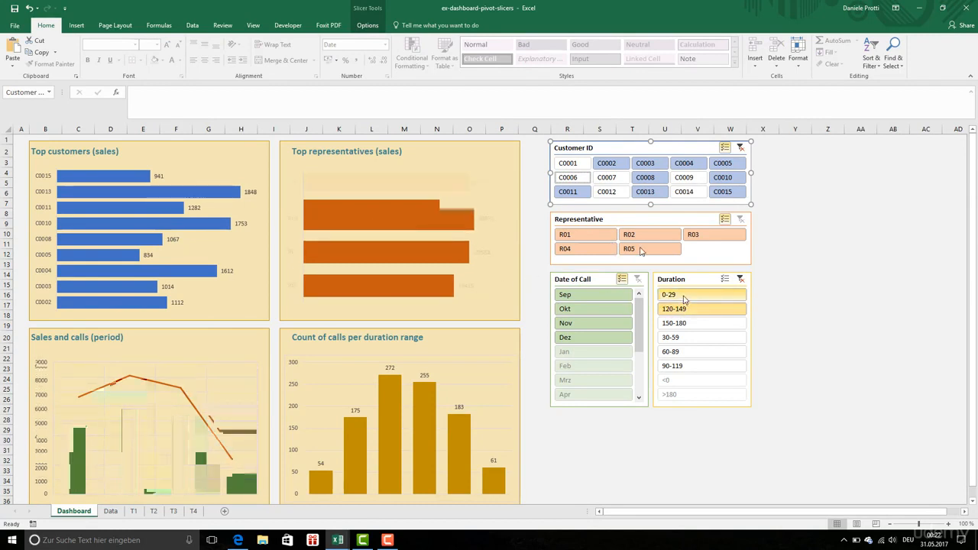
{"action": "left_click", "coordinate": [725, 278]}
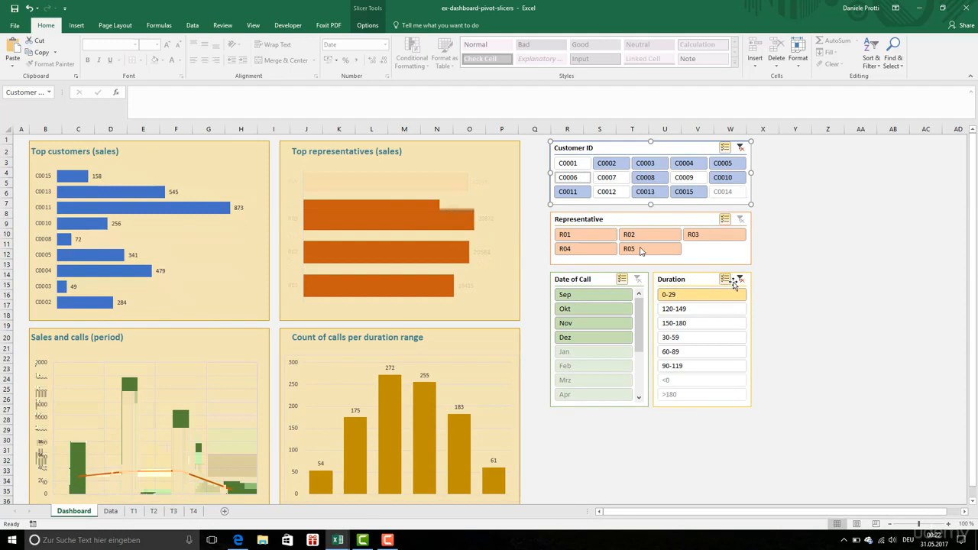
{"action": "left_click", "coordinate": [710, 308]}
{"action": "left_click", "coordinate": [710, 323]}
{"action": "left_click", "coordinate": [709, 337]}
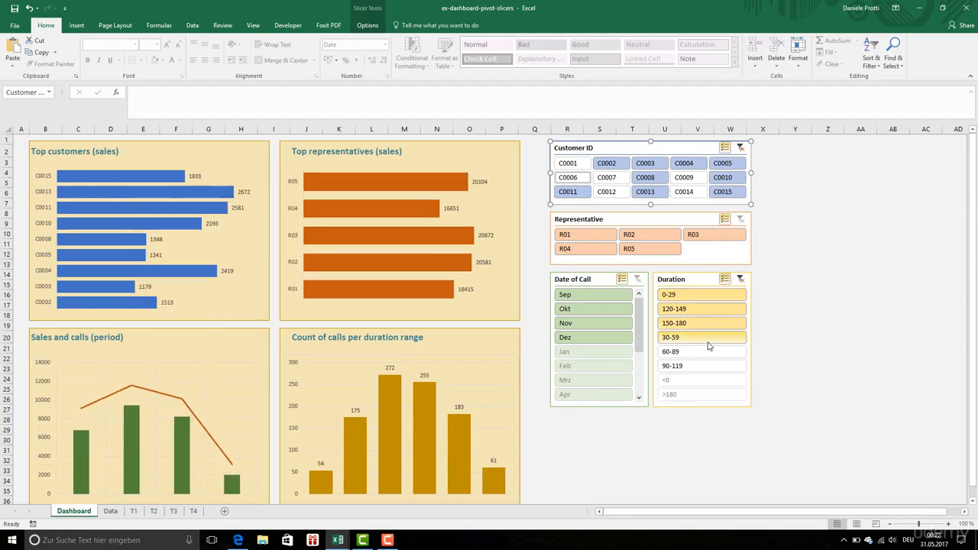
{"action": "left_click", "coordinate": [705, 351]}
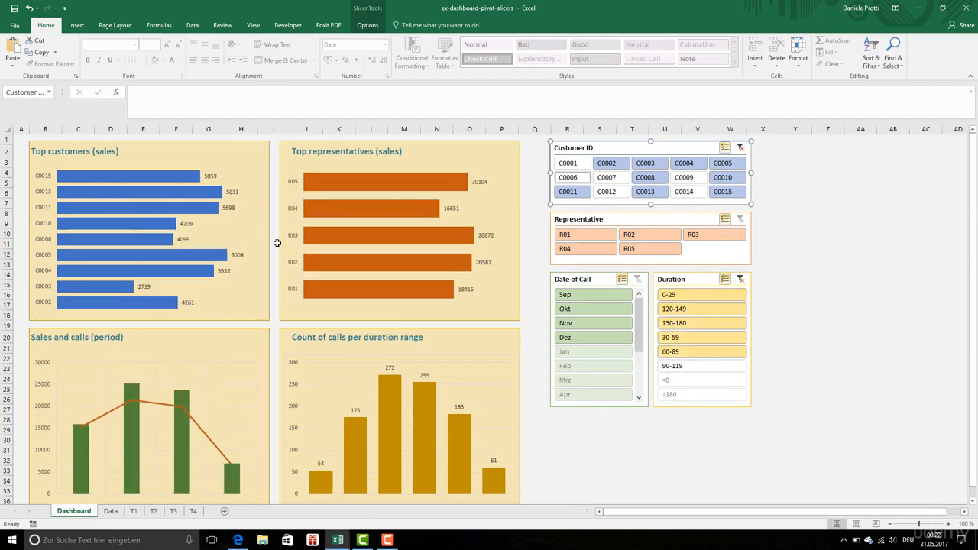
{"action": "left_click", "coordinate": [680, 366]}
Look over the whole dashboard, deselect the slicer by selecting an empty cell, and save the workbook
{"action": "scroll", "coordinate": [680, 366], "scroll_direction": "down", "scroll_amount": 1}
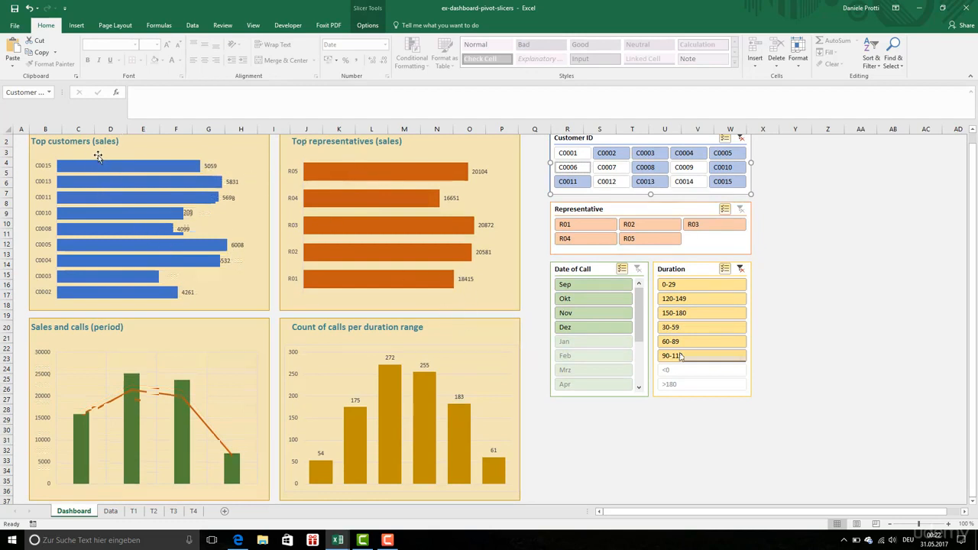
{"action": "left_click", "coordinate": [827, 250]}
{"action": "scroll", "coordinate": [721, 256], "scroll_direction": "up", "scroll_amount": 1}
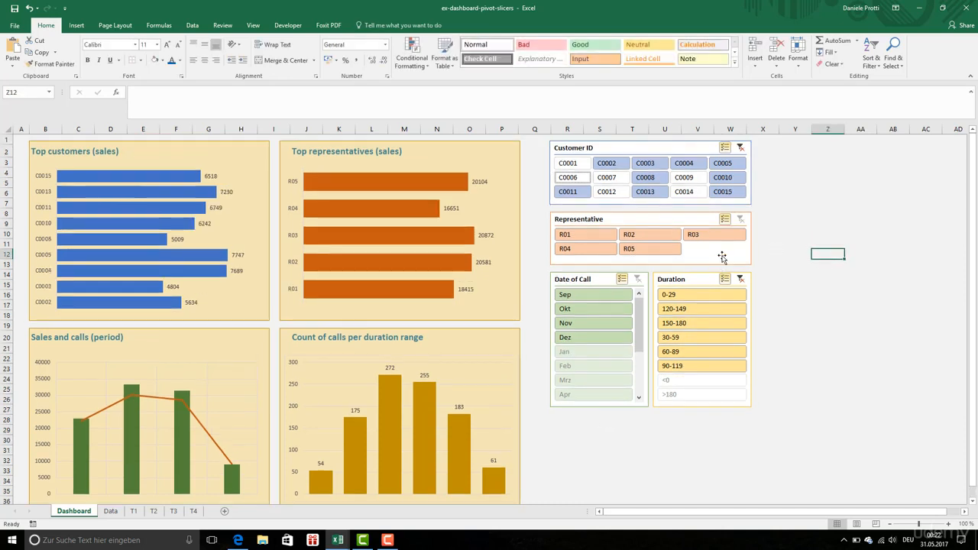
{"action": "left_click", "coordinate": [13, 8]}
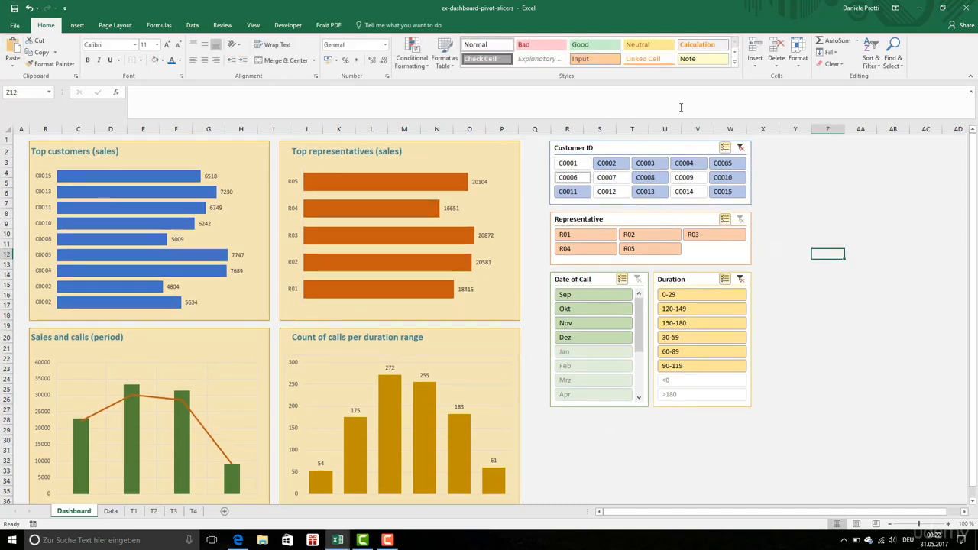